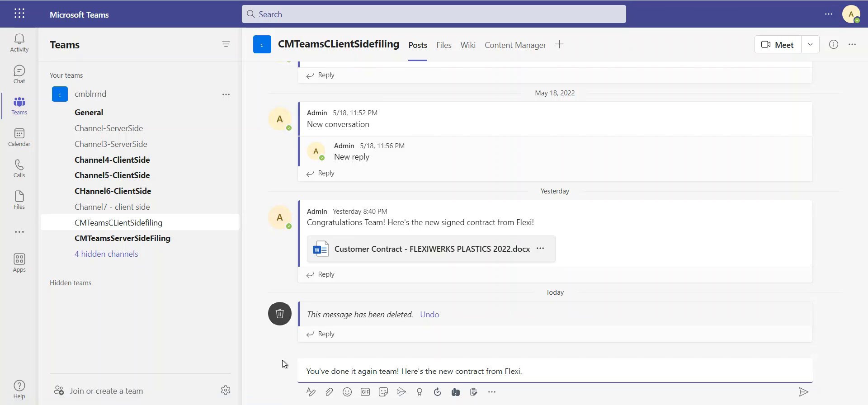
- Upload MY FLEXI contract signed.docx from the computer and post the announcement with it attached
click(329, 392)
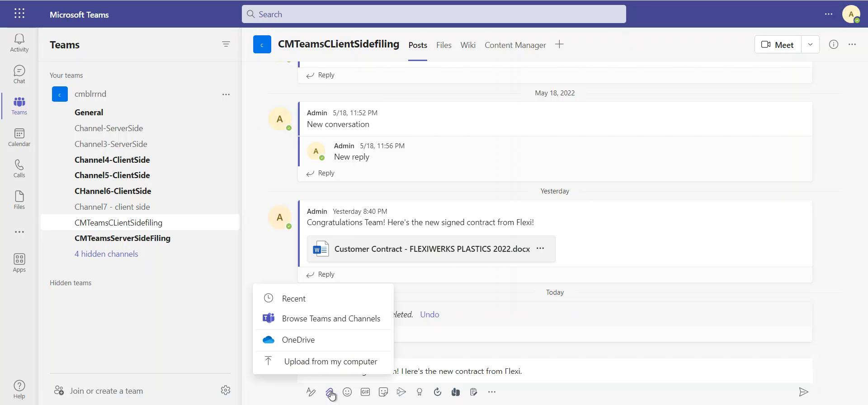
click(323, 362)
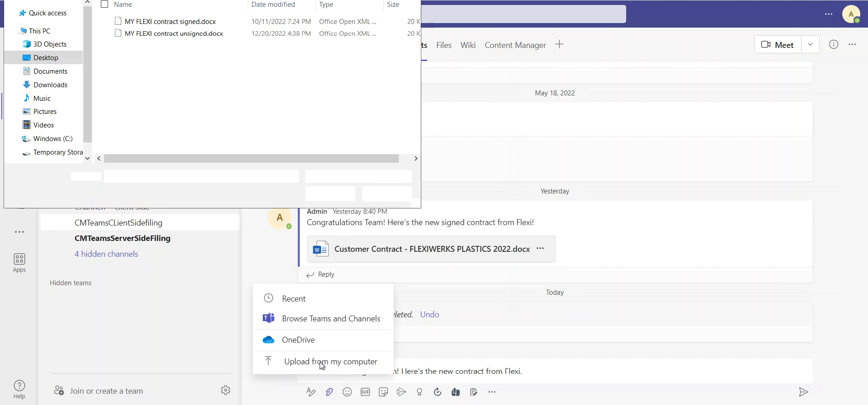
click(161, 22)
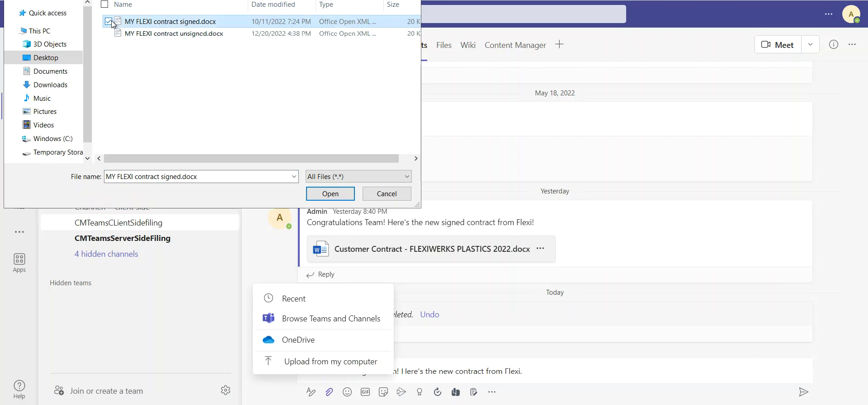
click(315, 193)
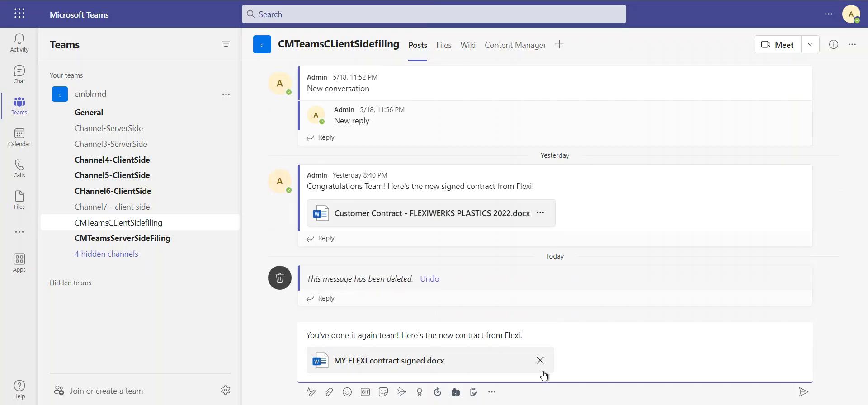
key(Return)
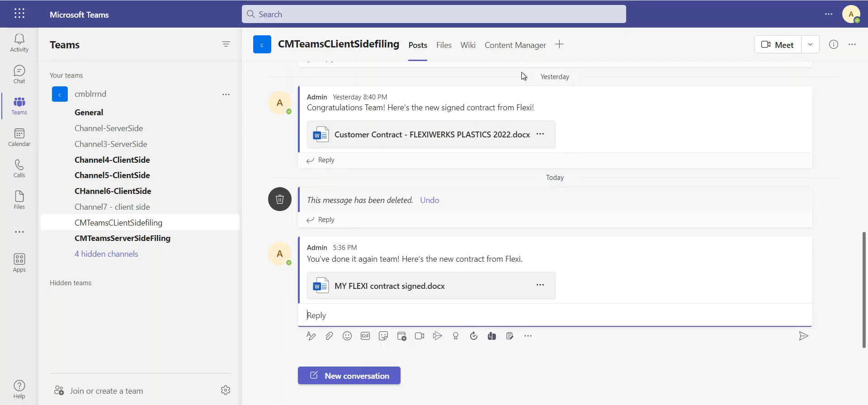
click(522, 48)
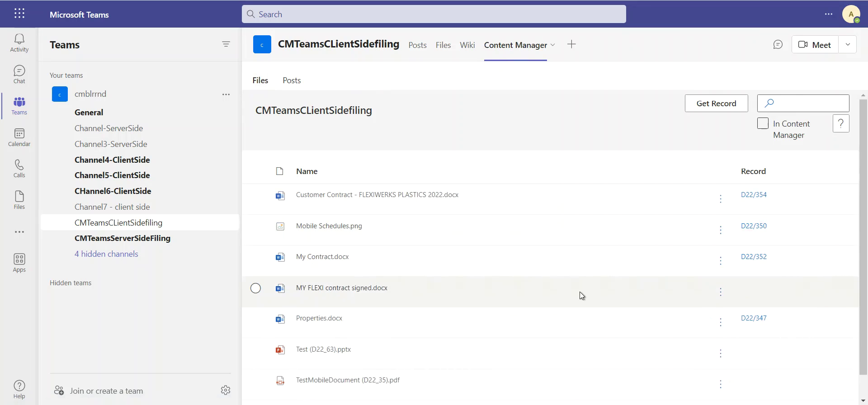
- Check in MY FLEXI contract signed.docx to Content Manager using the Contracts check-in style
click(722, 294)
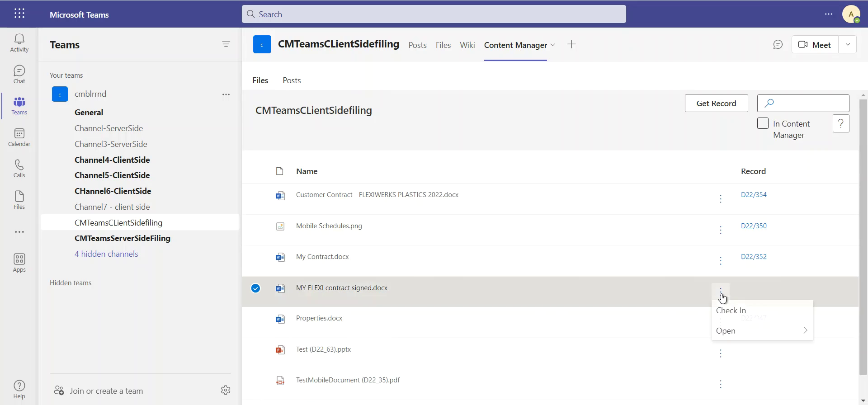
click(735, 320)
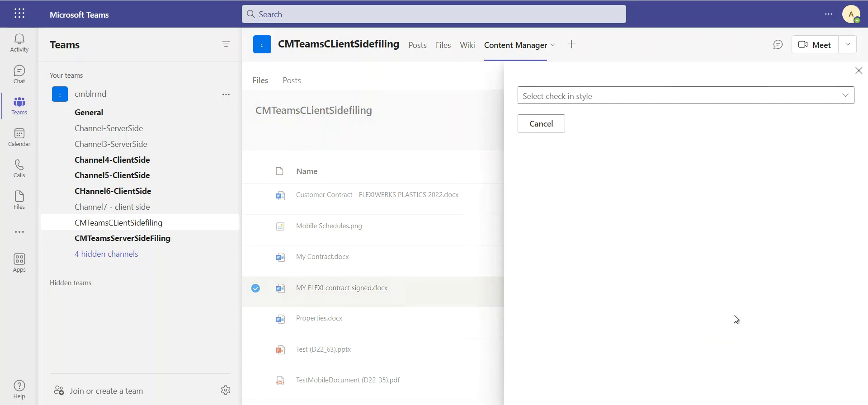
click(843, 96)
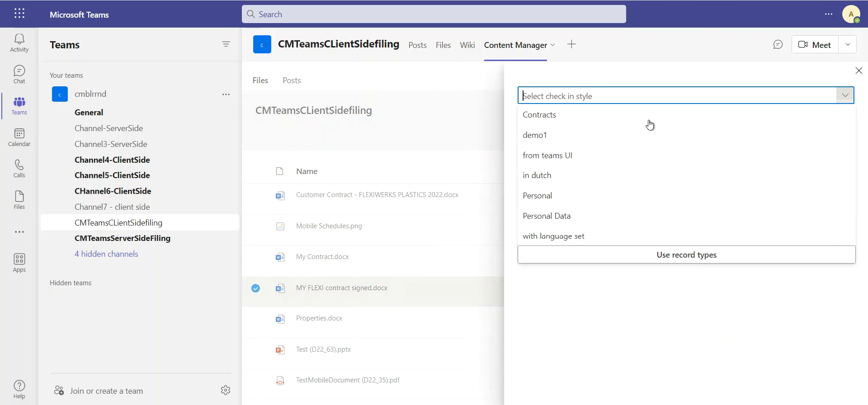
click(555, 116)
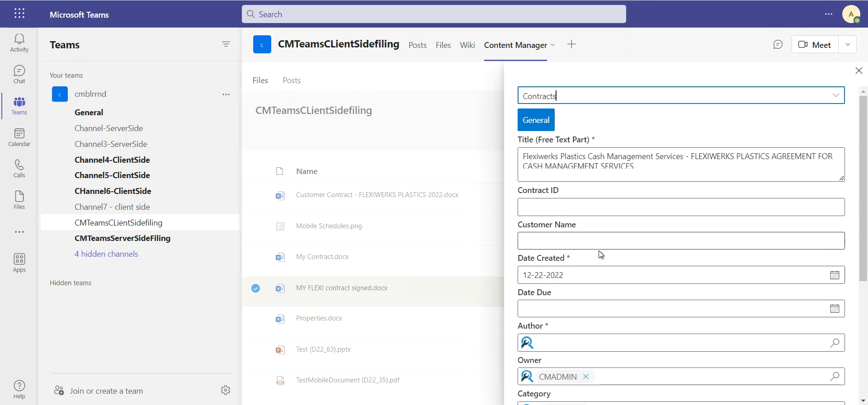
scroll(601, 252, down, 4)
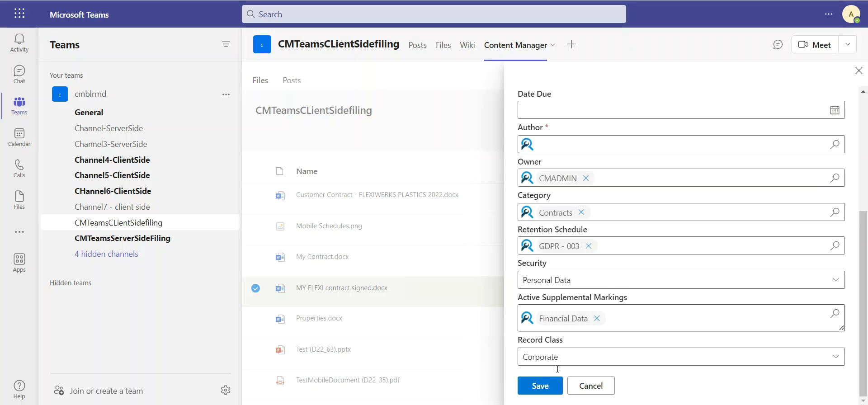
scroll(581, 358, up, 5)
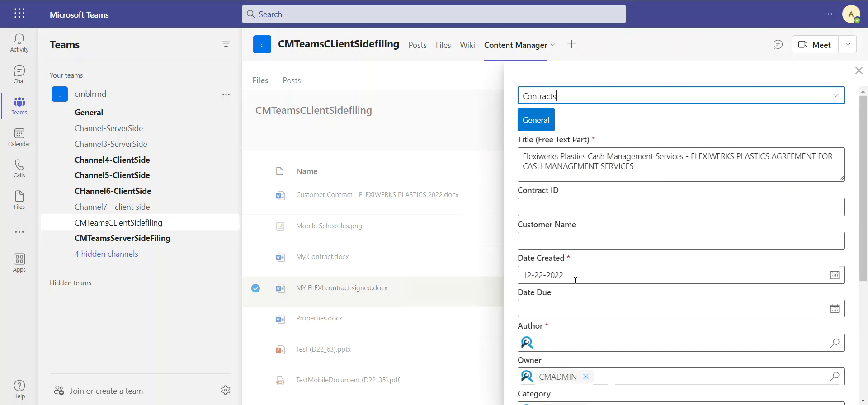
- Retitle the record 'My Flexi contract signed', enter Contract ID 12345, and fill in the customer name
triple_click(647, 169)
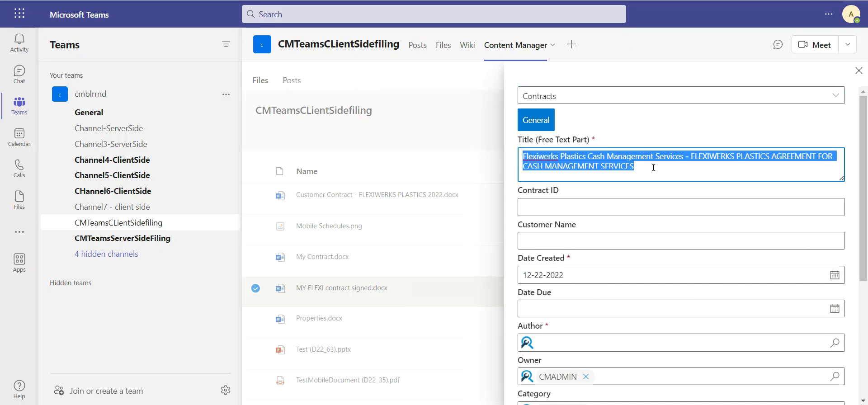
text(My)
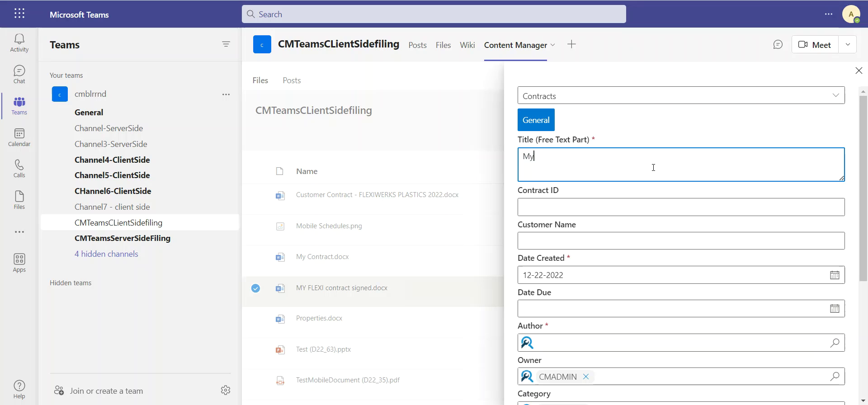
text( Flex)
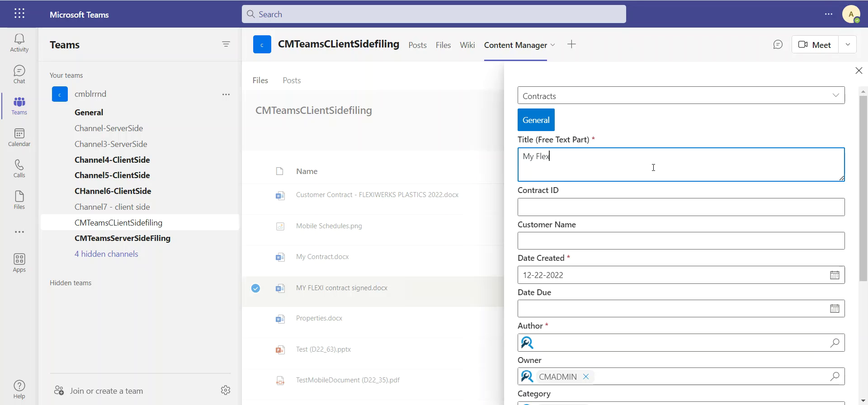
text(i contract signed)
click(616, 205)
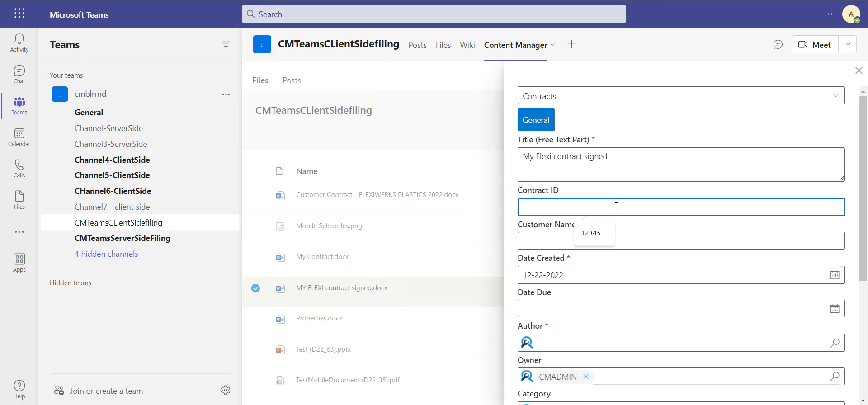
text(12345)
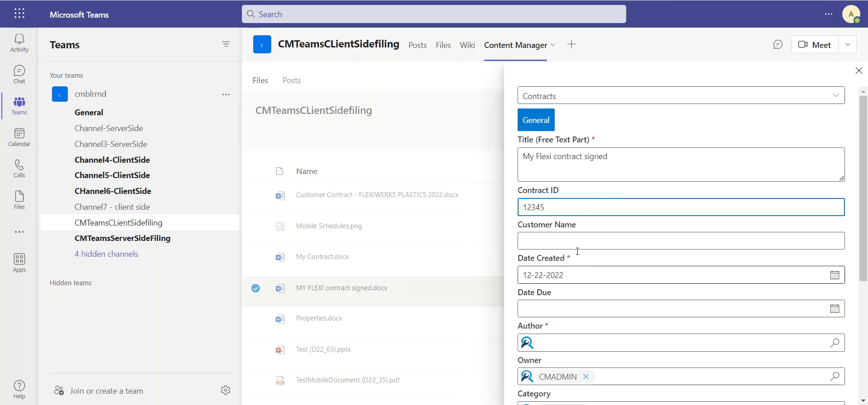
click(571, 239)
text(Flexi)
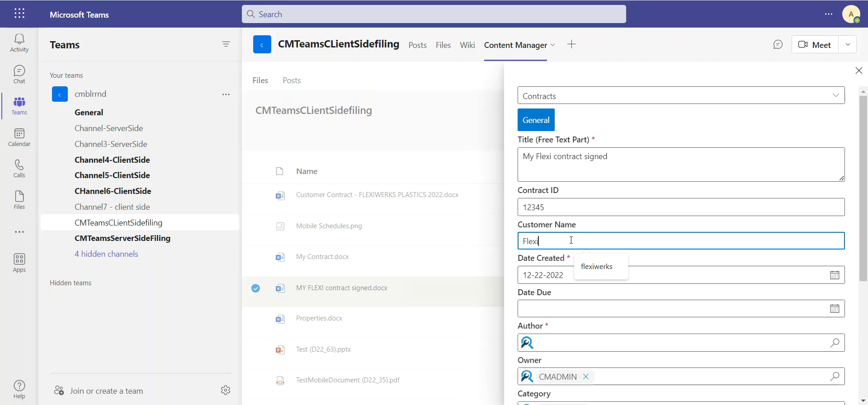
text(Werks)
scroll(571, 240, down, 5)
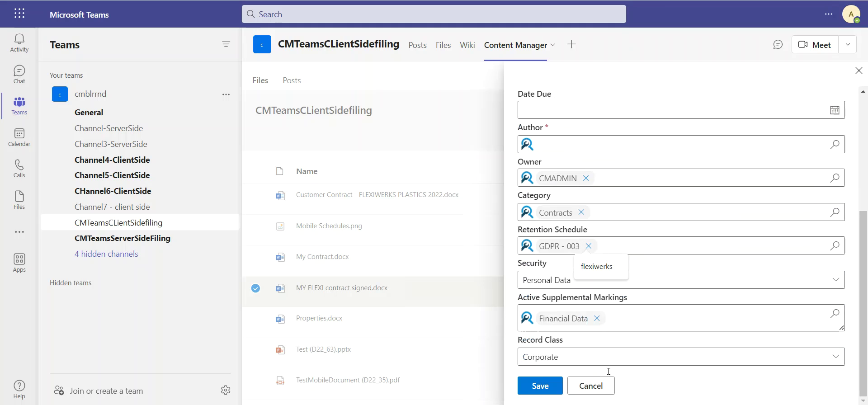
- Pick the Admin contact as the required Author and save the contract as record D22/356
click(540, 385)
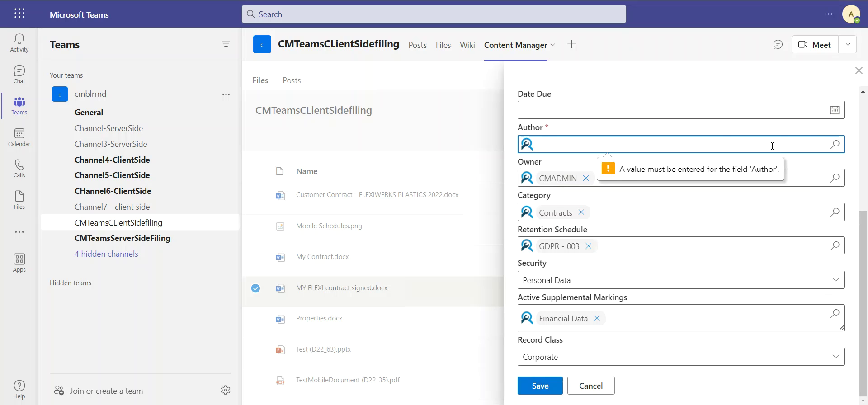
click(835, 145)
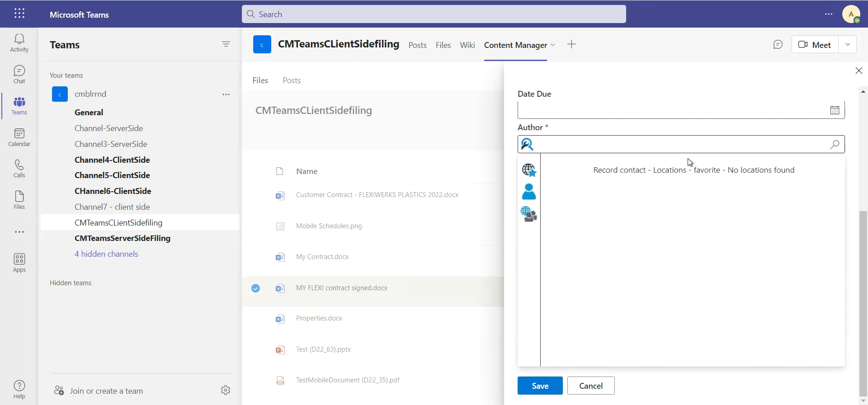
click(533, 191)
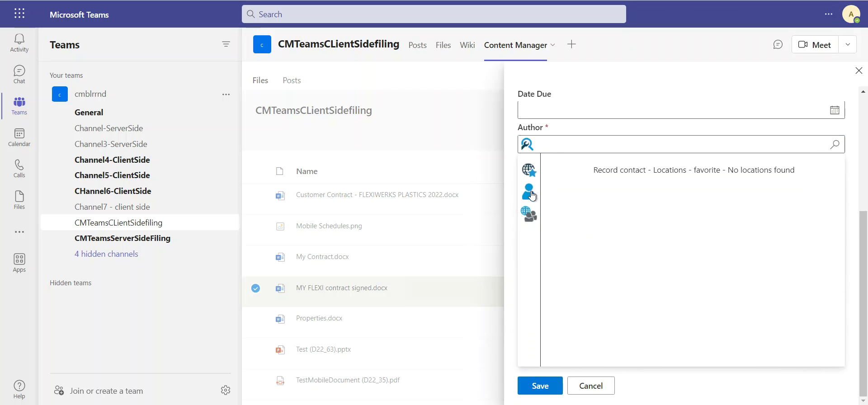
click(567, 161)
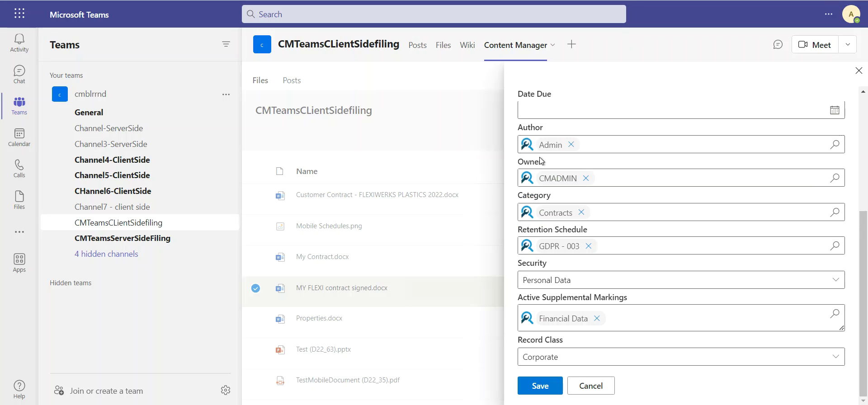
click(540, 386)
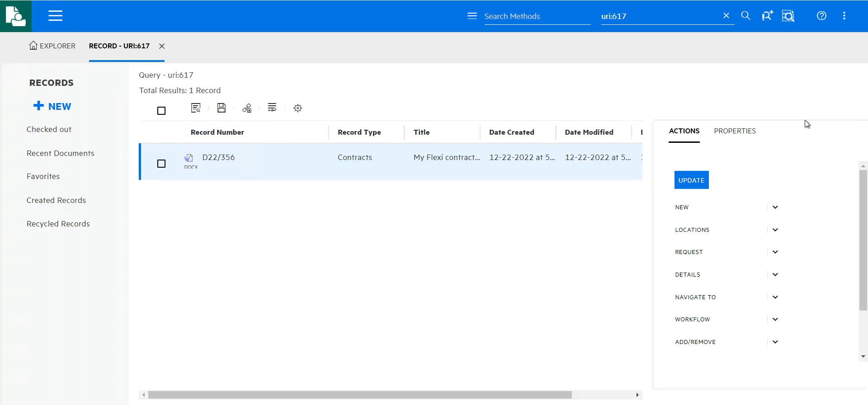
- Narrow the Record Number column and review D22/356's properties, titled 'My Flexi contract signed'
drag(328, 131, 249, 133)
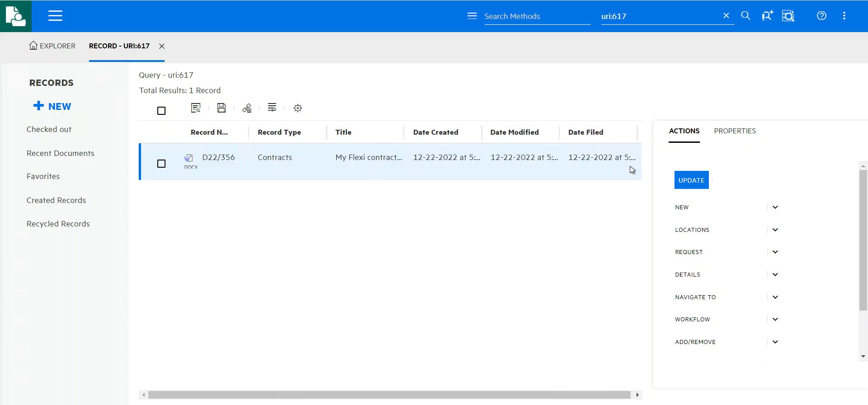
click(735, 130)
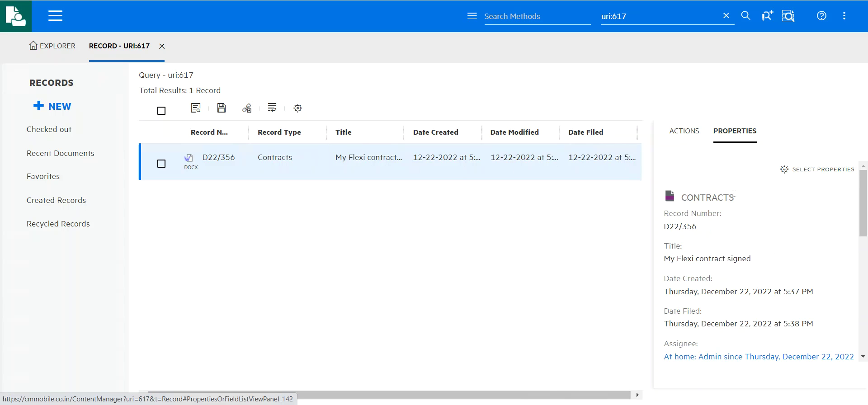
scroll(737, 231, down, 5)
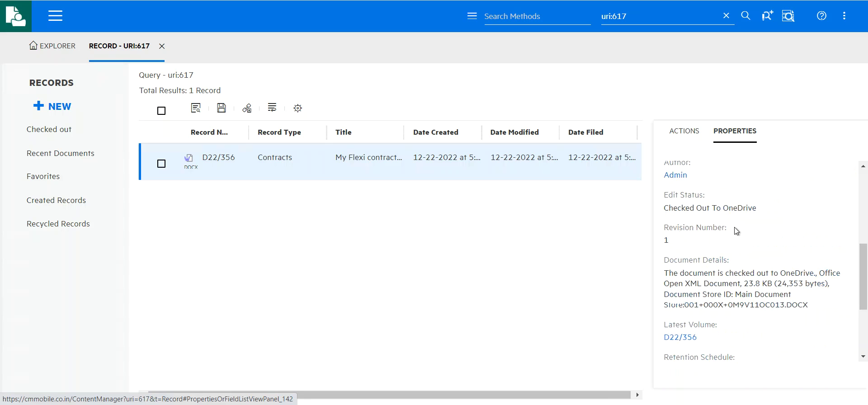
scroll(737, 231, down, 3)
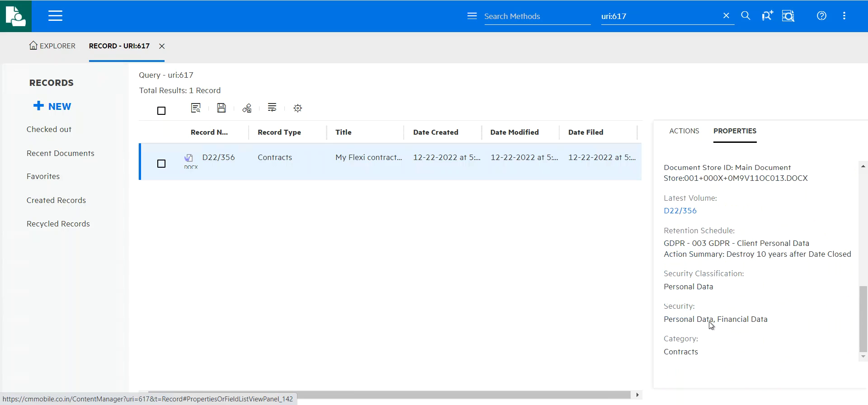
scroll(712, 325, up, 5)
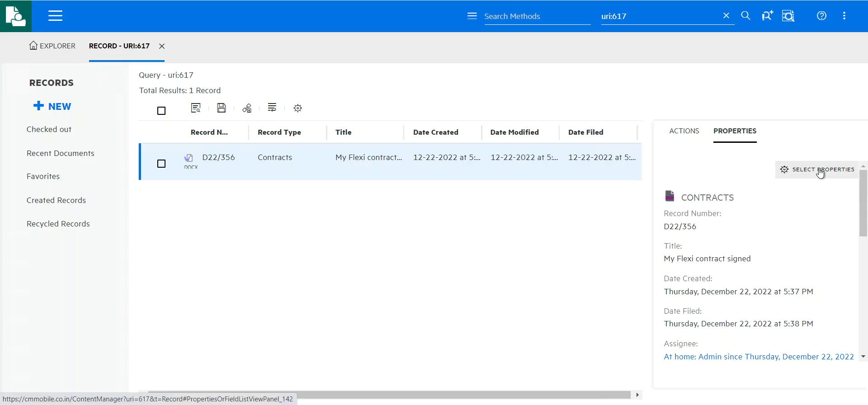
- Add Customer Name and Contract ID to the record's displayed properties
click(820, 170)
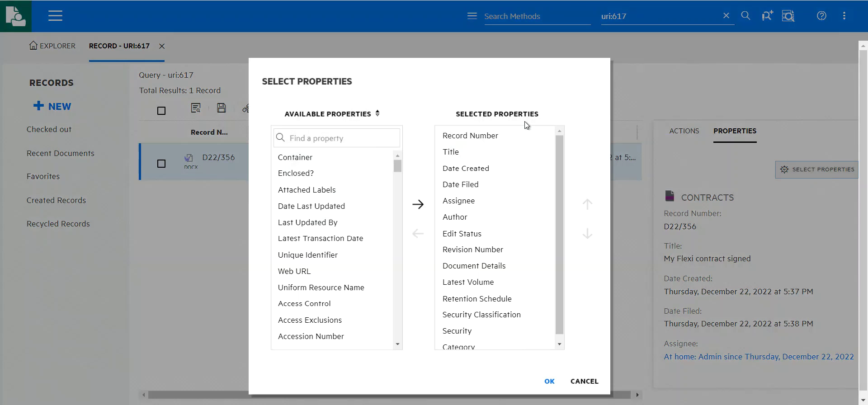
click(343, 138)
text(customer)
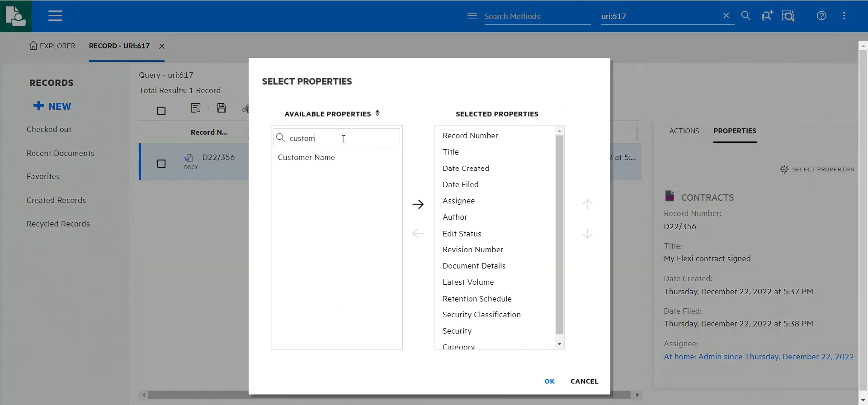
click(335, 164)
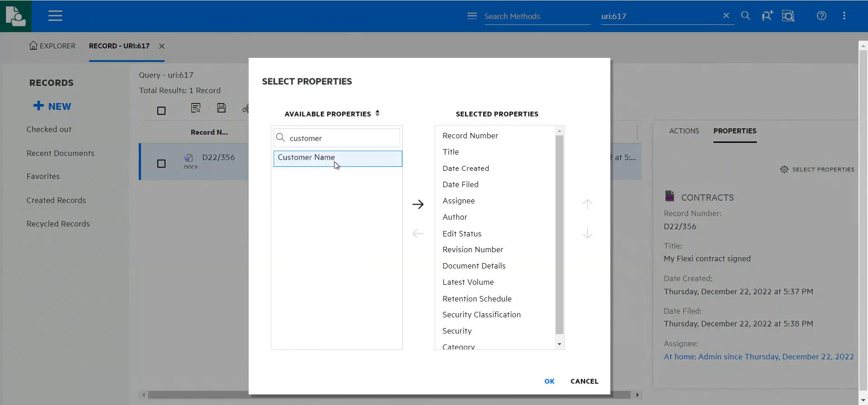
click(418, 205)
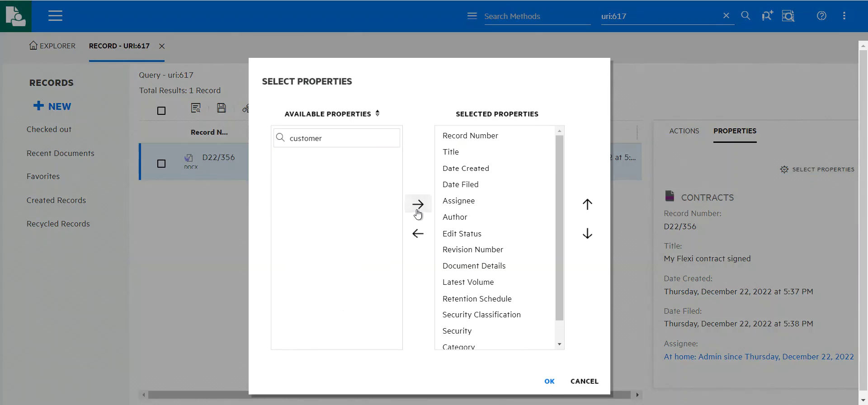
click(374, 138)
key(BackSpace)
key(BackSpace)
key(BackSpace)
key(BackSpace)
key(BackSpace)
key(BackSpace)
key(BackSpace)
key(BackSpace)
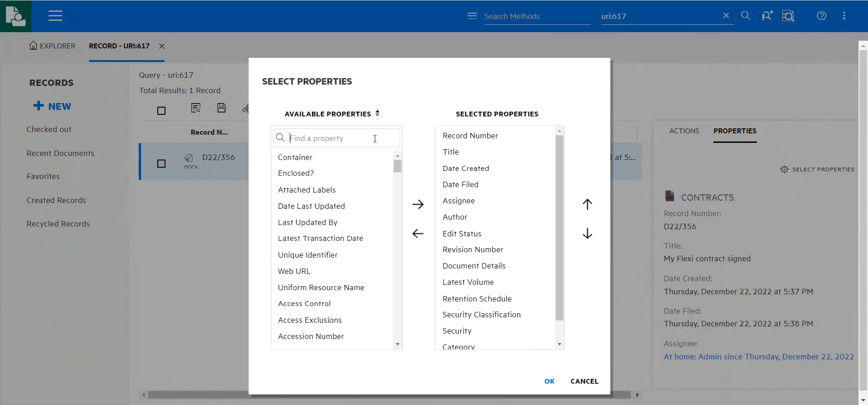
text(contrac)
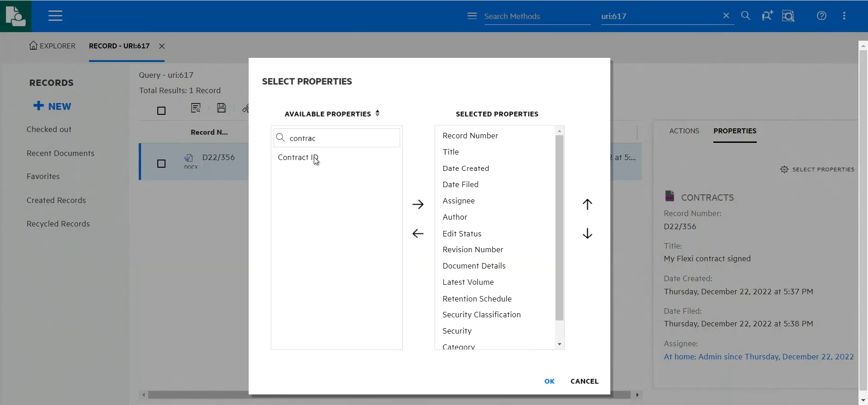
click(315, 158)
click(416, 203)
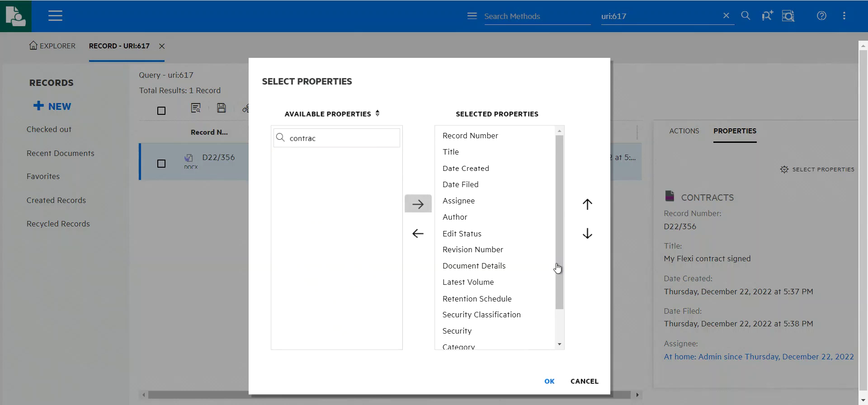
- Move Customer Name up three places to just after Latest Volume and confirm
drag(559, 265, 558, 330)
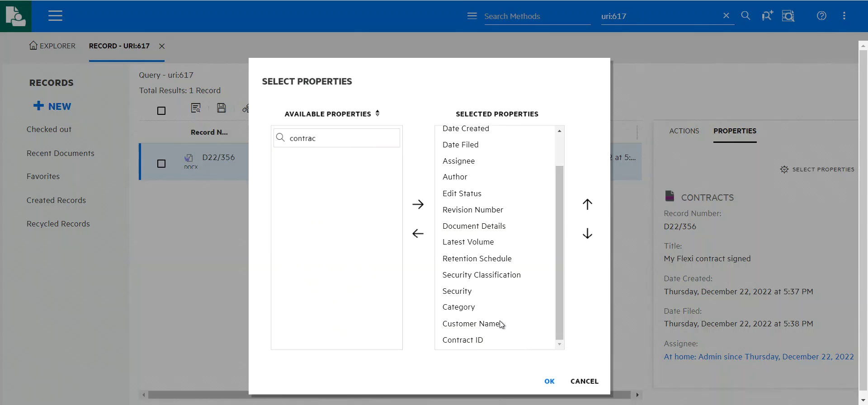
click(498, 322)
click(589, 205)
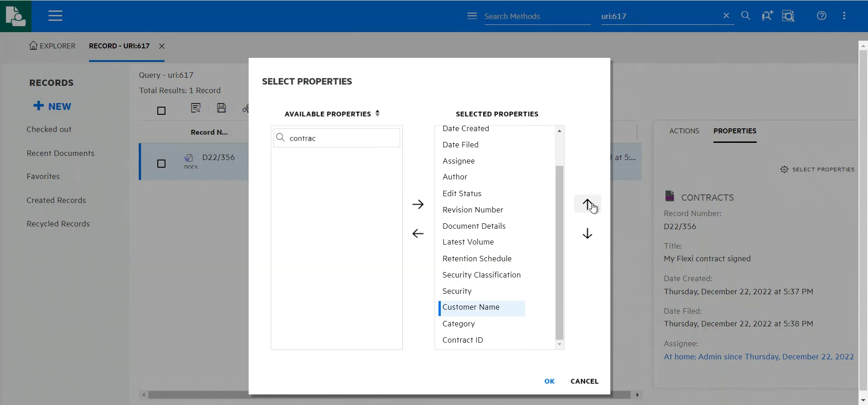
click(589, 205)
click(589, 205)
click(588, 205)
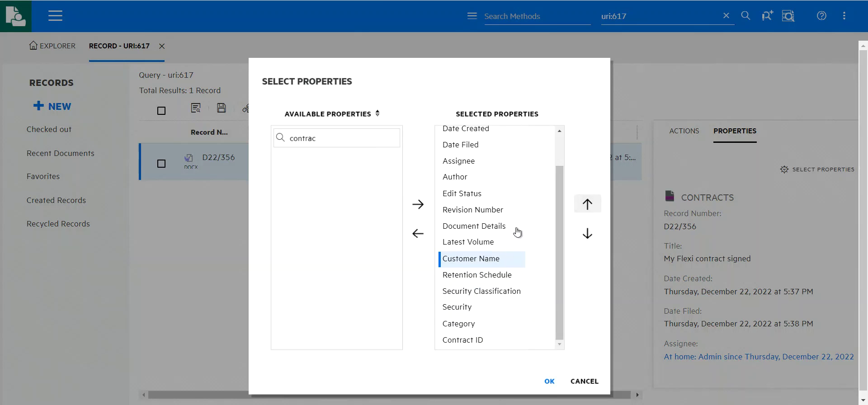
click(539, 382)
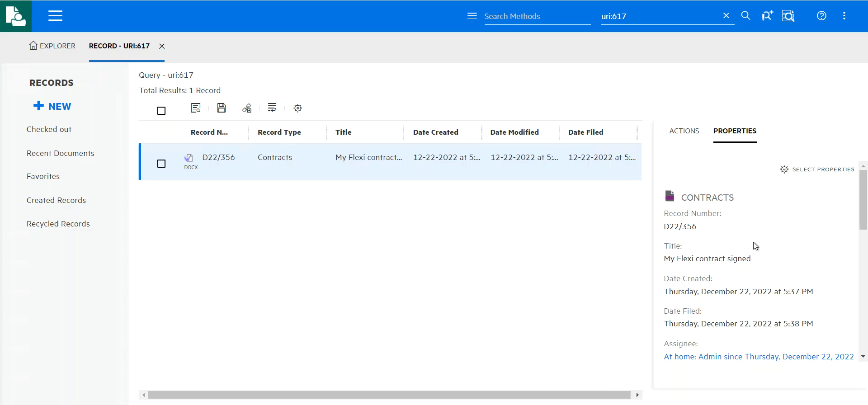
scroll(753, 243, down, 2)
scroll(753, 247, down, 5)
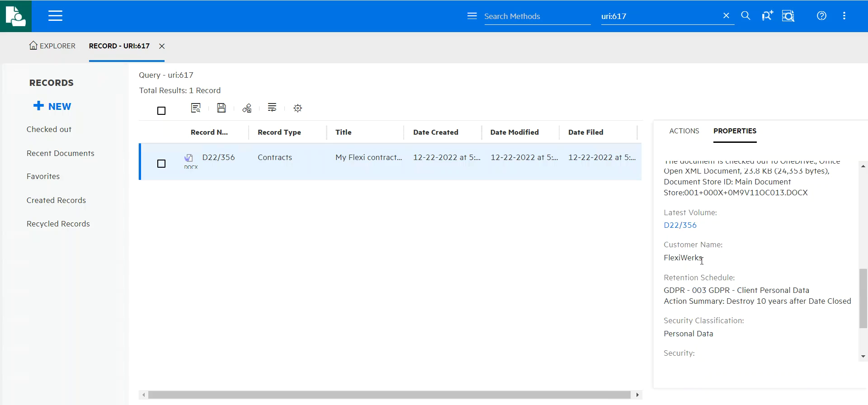
scroll(700, 261, down, 2)
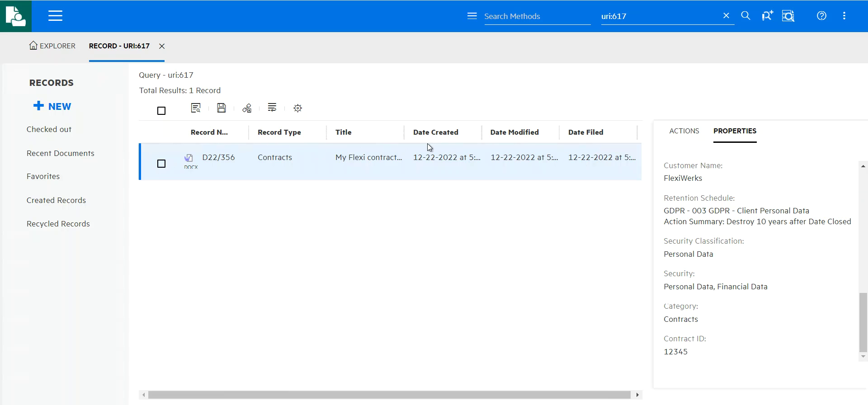
click(297, 108)
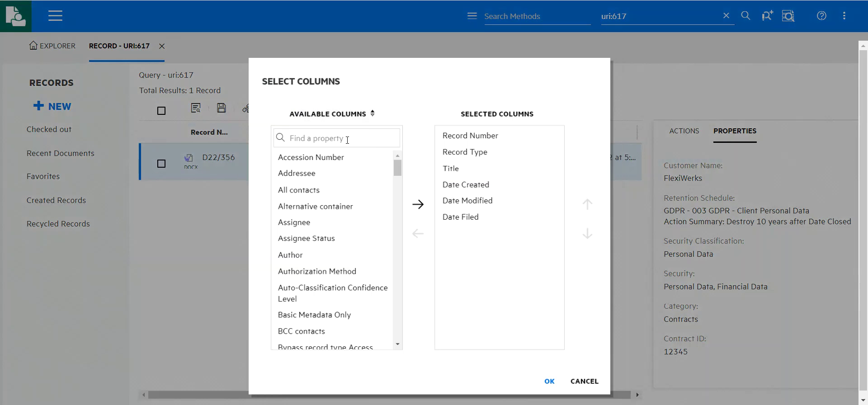
- Add Customer Name to the records list's selected columns
text(custo)
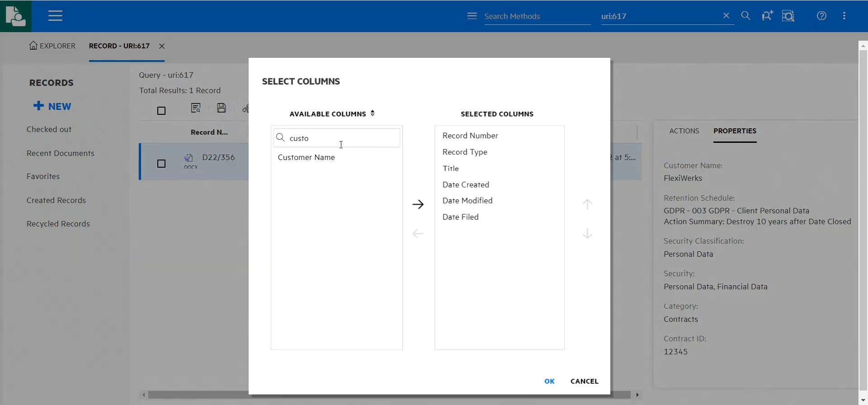
click(339, 159)
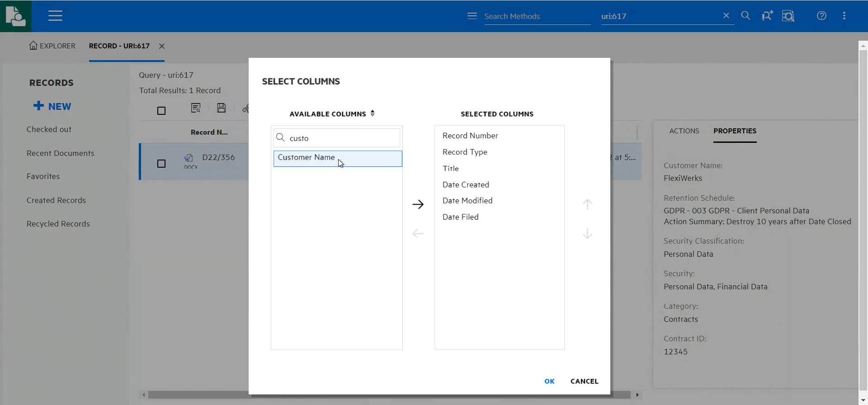
click(420, 204)
click(548, 382)
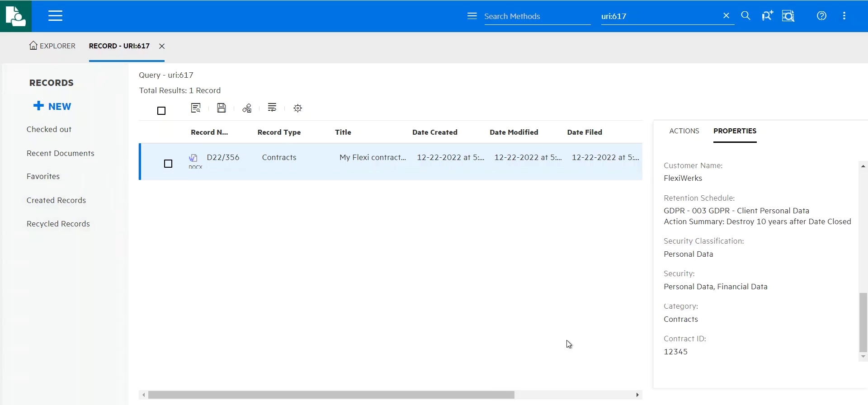
- Move the Customer Name column between Record Type and Title
drag(505, 395, 614, 392)
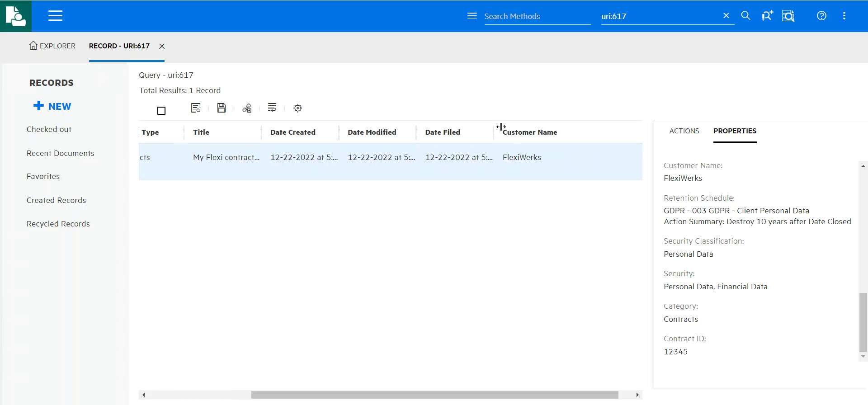
drag(502, 129, 253, 127)
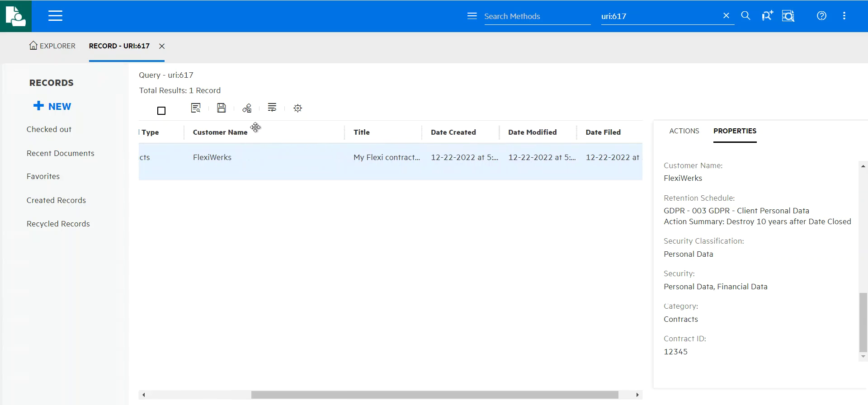
drag(344, 396, 140, 357)
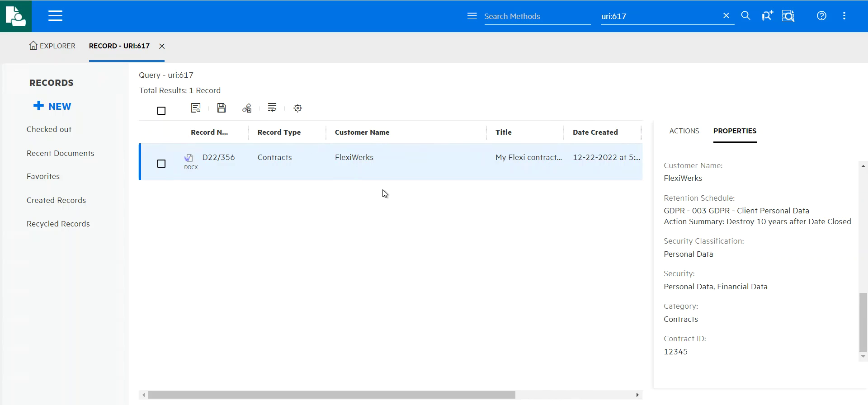
- Replace the search query with 'flexi' and run it
click(630, 15)
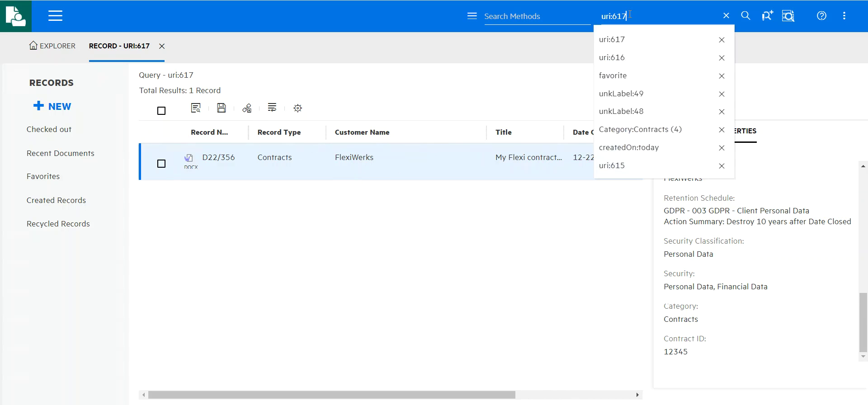
key(BackSpace)
key(BackSpace)
key(BackSpace)
key(BackSpace)
key(BackSpace)
key(BackSpace)
text(fl)
key(Return)
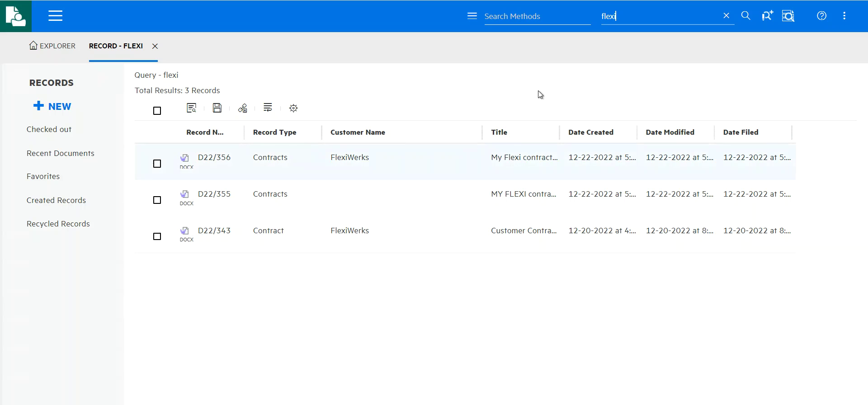
- Re-run 'flexi' as a Title Word search, listing three records, and open it in Record Search
click(547, 18)
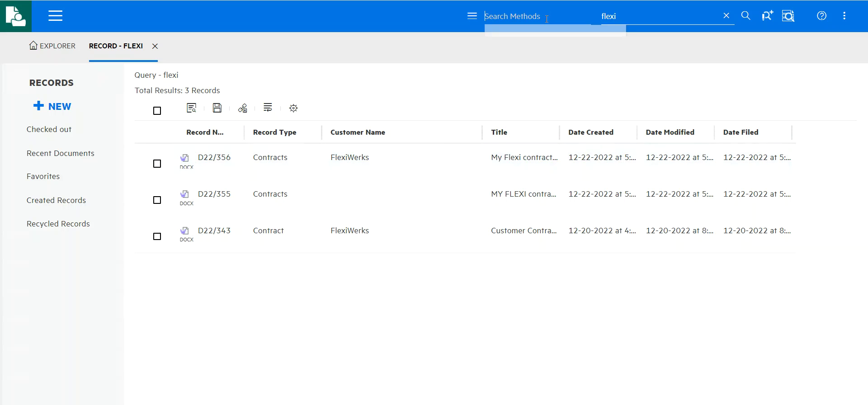
text(tit)
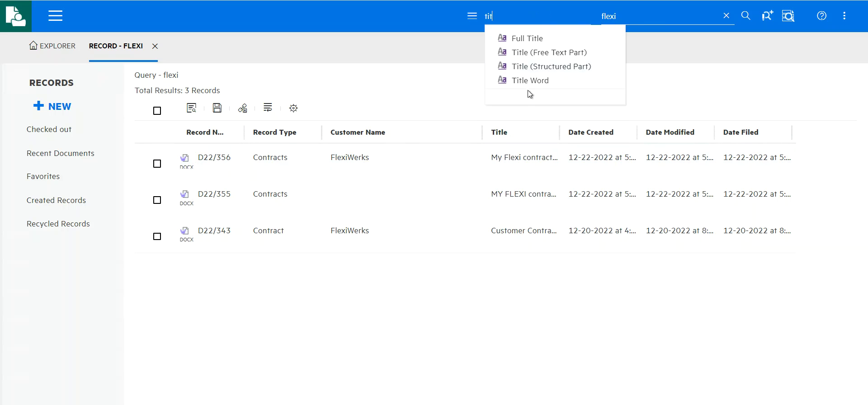
click(528, 81)
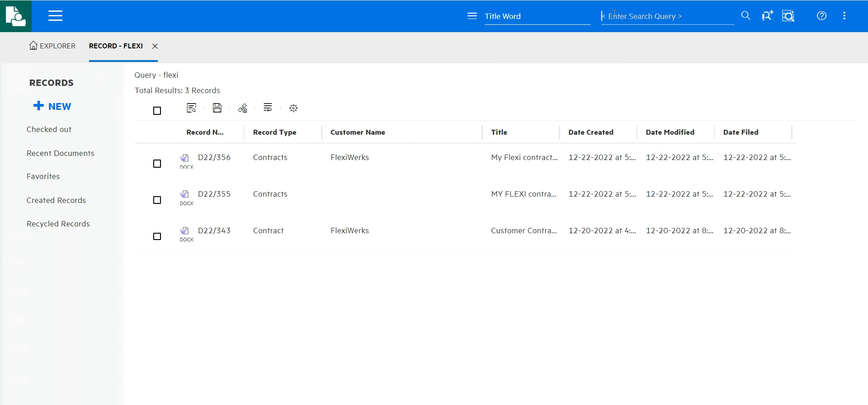
text(flexi)
key(Return)
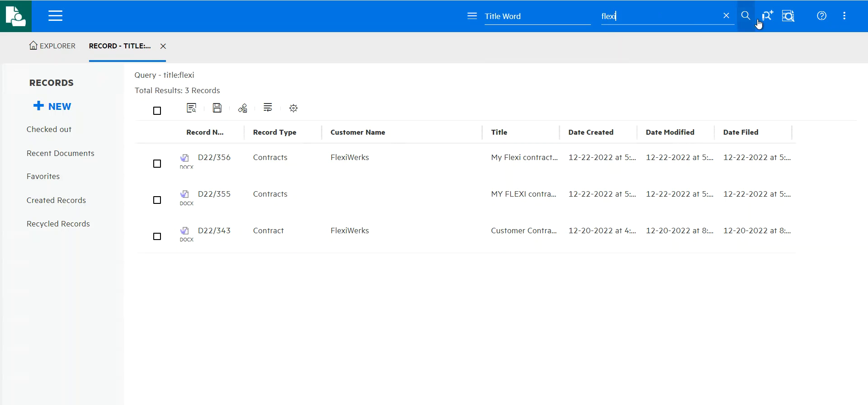
click(764, 20)
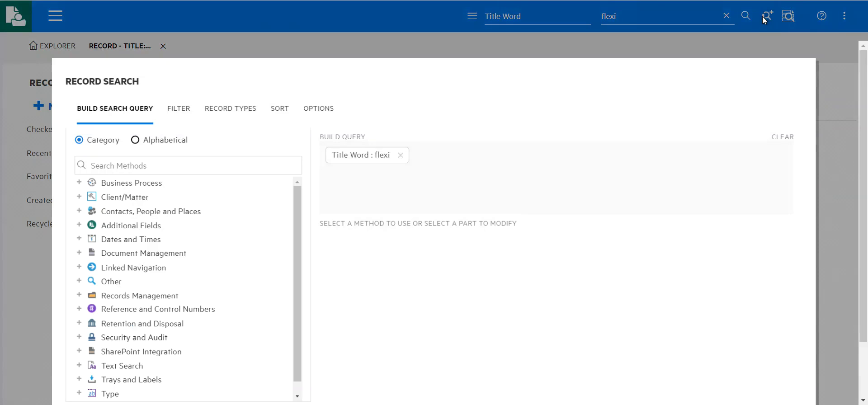
- Add a Record Type: Contracts clause to the search query
scroll(201, 183, down, 1)
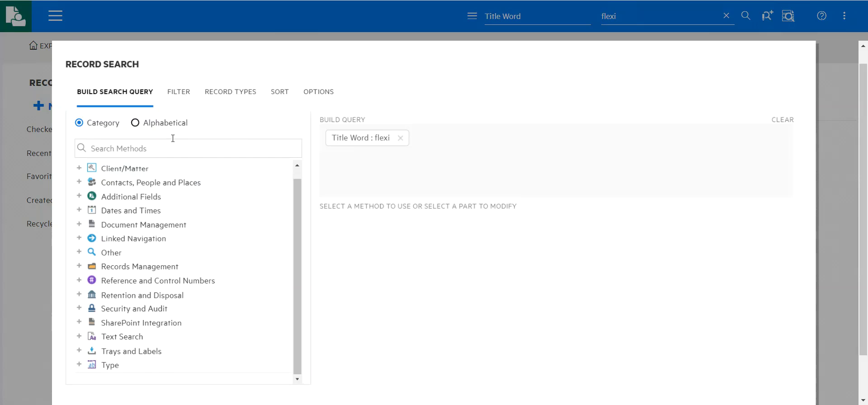
click(134, 124)
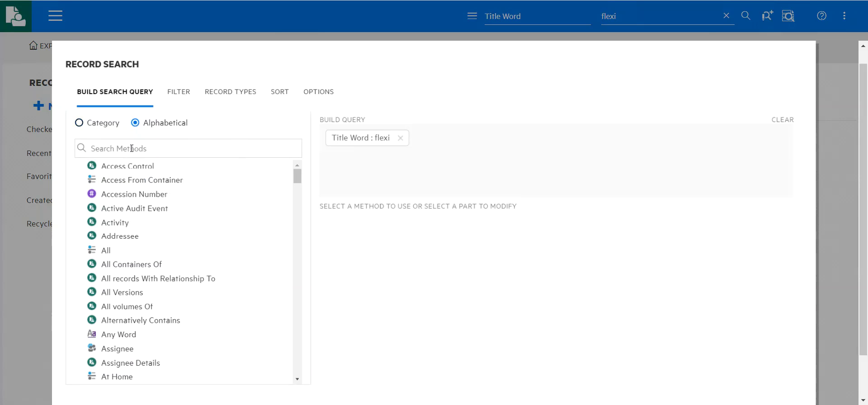
click(131, 148)
text(record type)
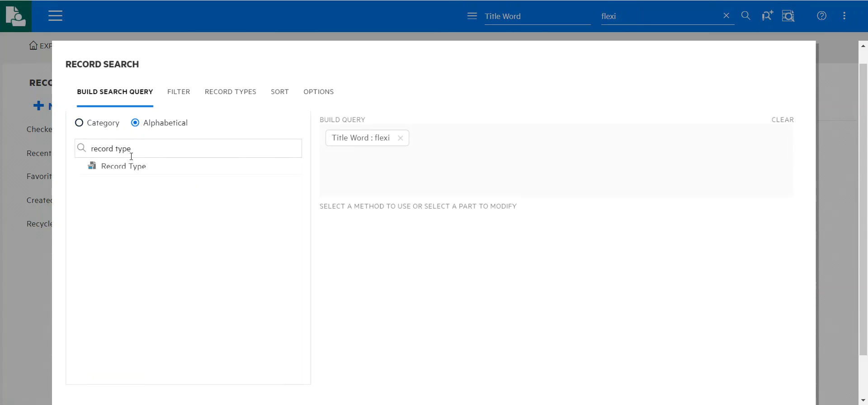
click(126, 171)
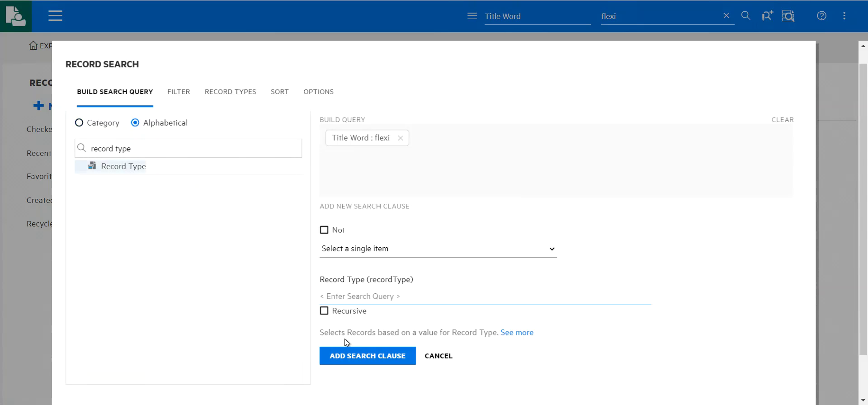
text(contrac)
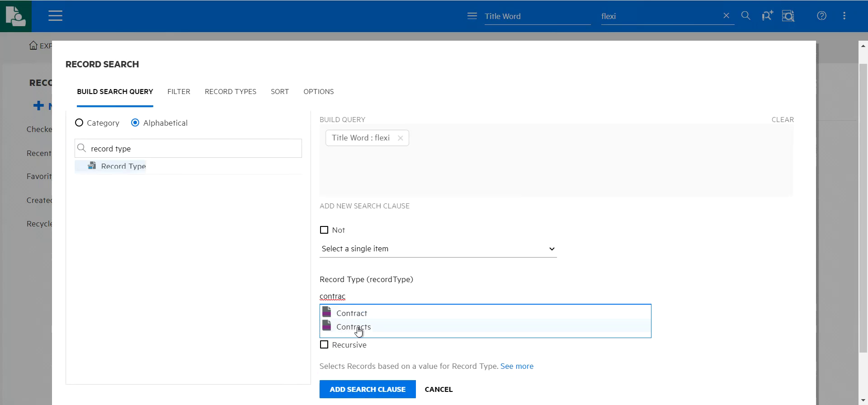
click(357, 327)
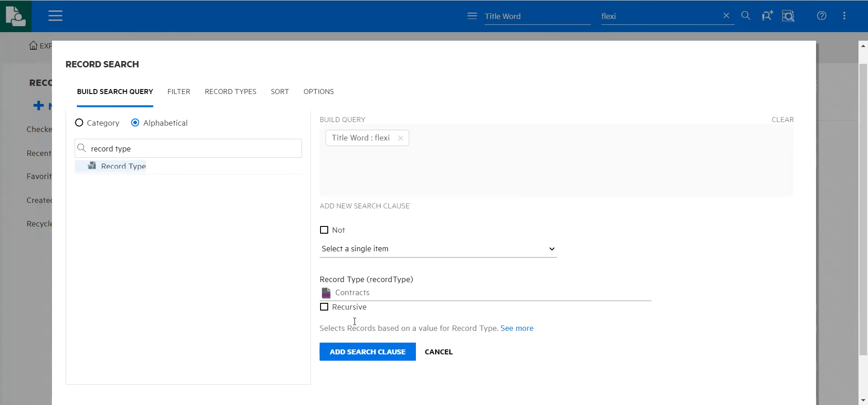
click(369, 353)
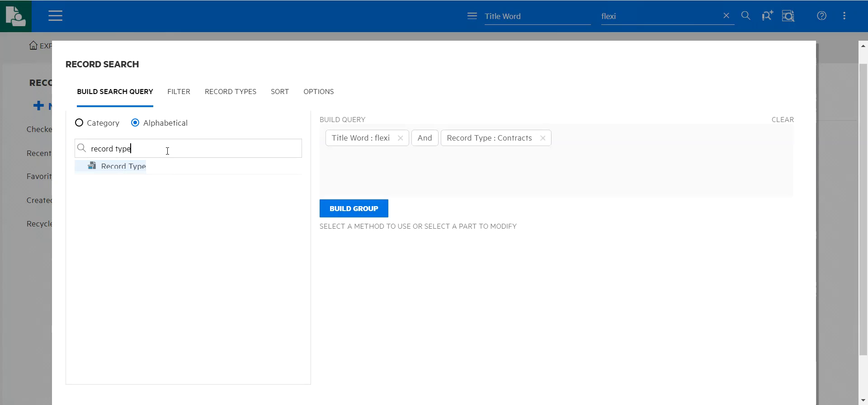
- Add a Contract ID 12345 clause to the search query
key(BackSpace)
key(BackSpace)
key(BackSpace)
key(BackSpace)
key(BackSpace)
key(BackSpace)
key(BackSpace)
key(BackSpace)
key(BackSpace)
key(BackSpace)
text(contract)
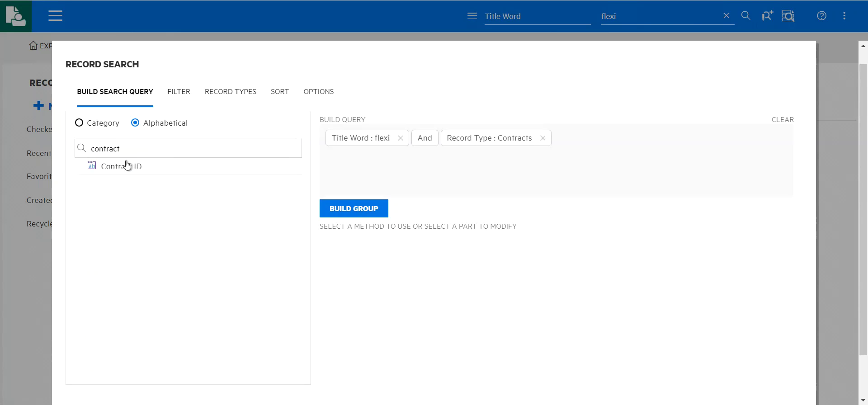
click(124, 166)
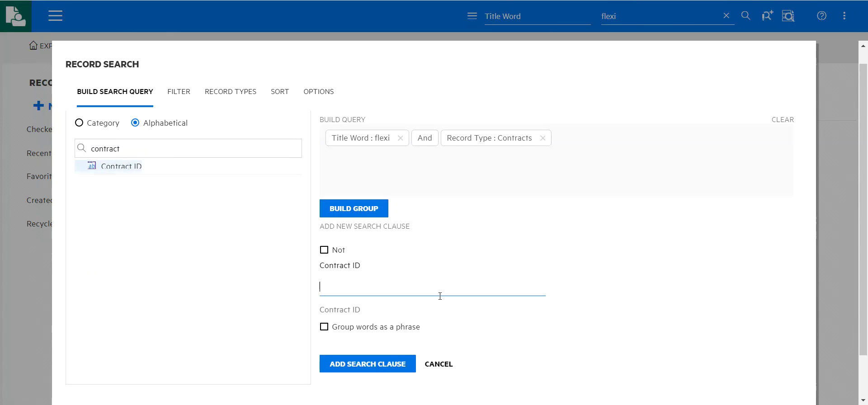
text(12345)
click(397, 362)
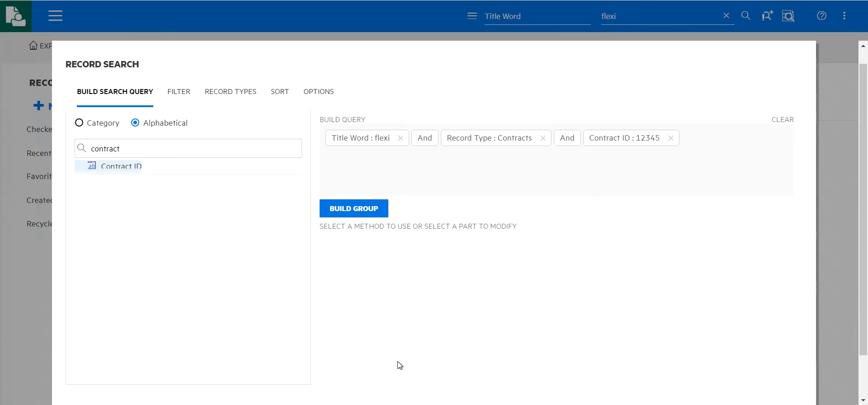
- Join the Title Word flexi condition with Or, run the search for 4 results, then close them
click(363, 138)
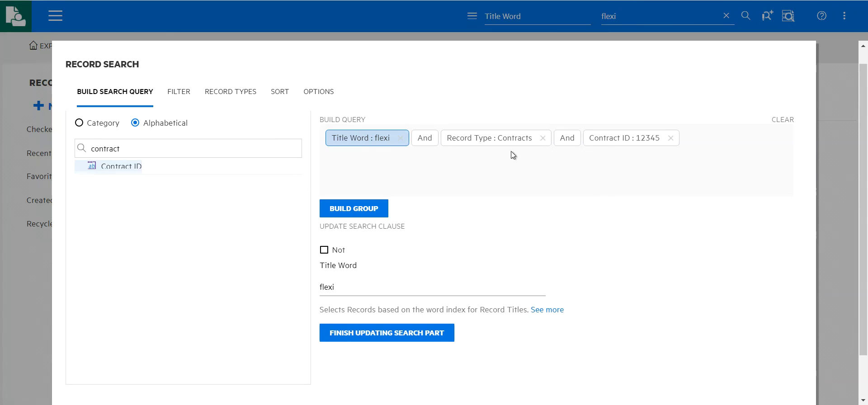
click(324, 250)
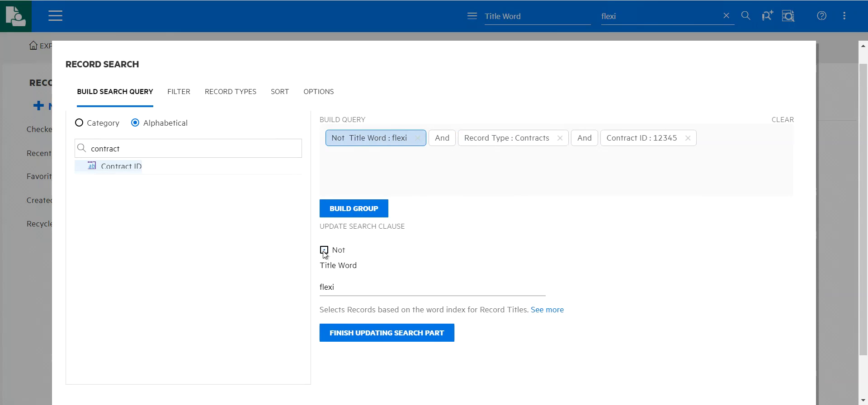
click(324, 251)
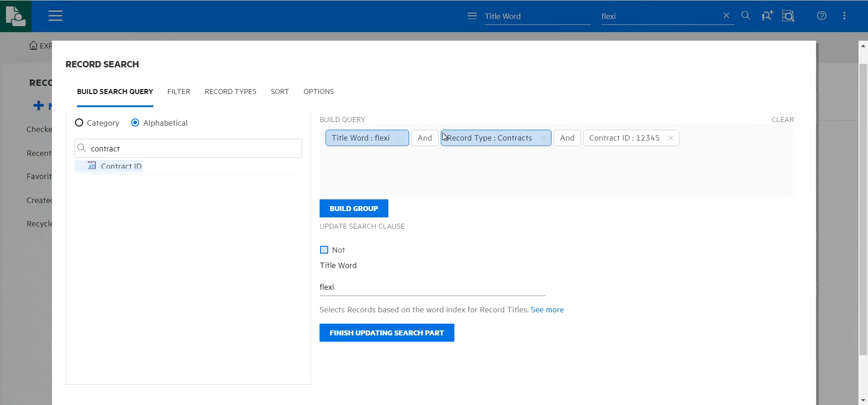
click(425, 138)
click(431, 161)
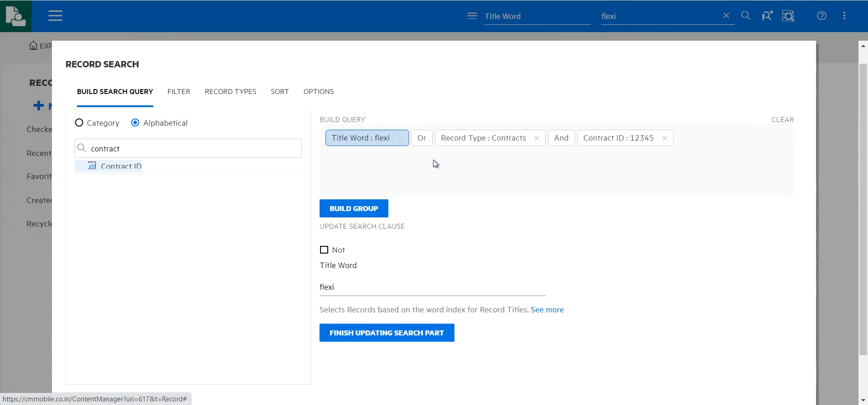
scroll(596, 270, down, 1)
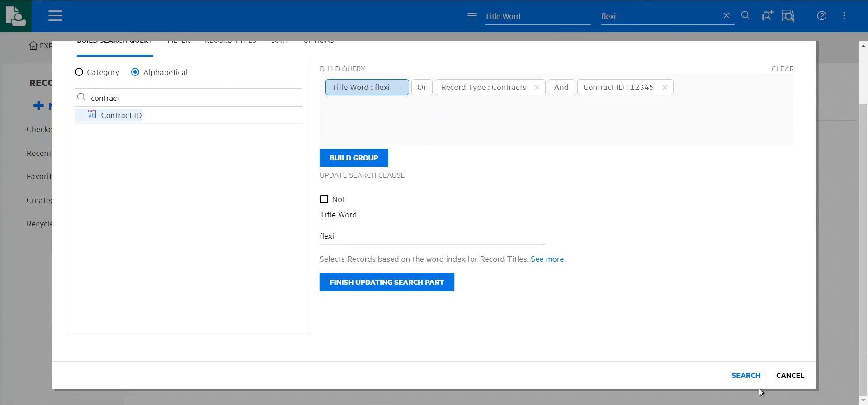
click(746, 374)
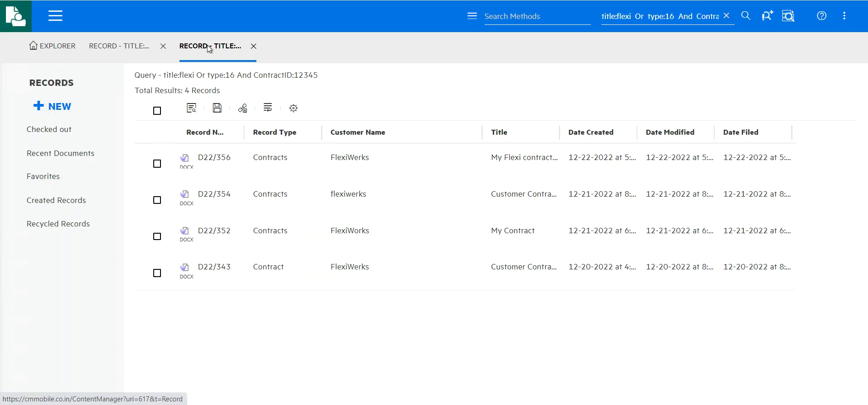
click(253, 46)
- Close remaining results, list the 26 Contracts category records newest first, and start a new record
click(163, 47)
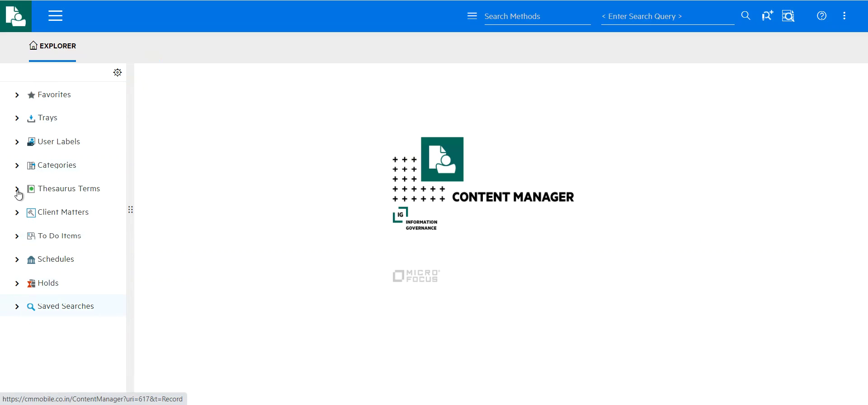
click(17, 166)
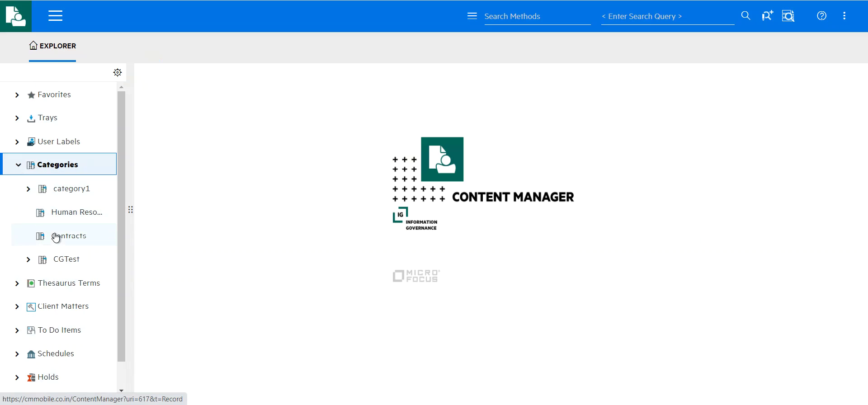
click(55, 237)
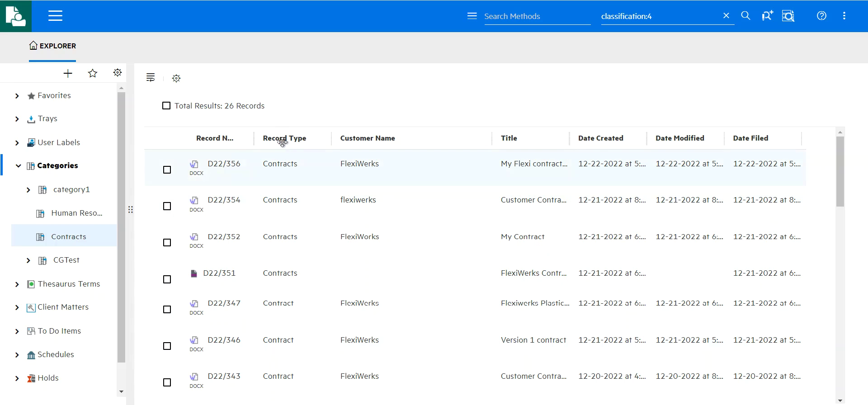
click(589, 140)
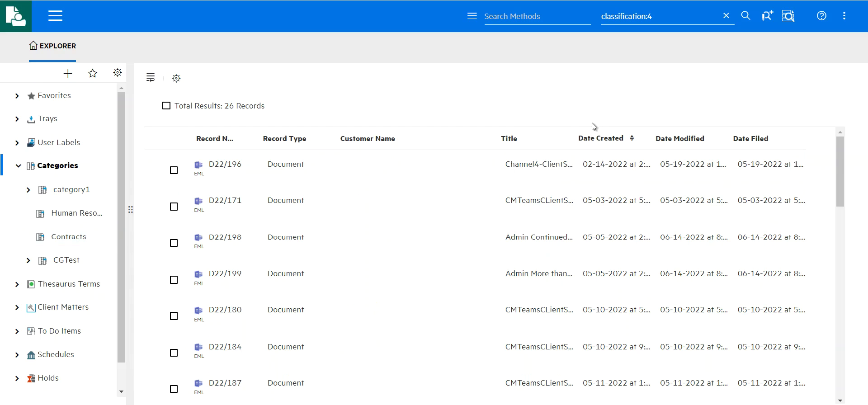
click(597, 140)
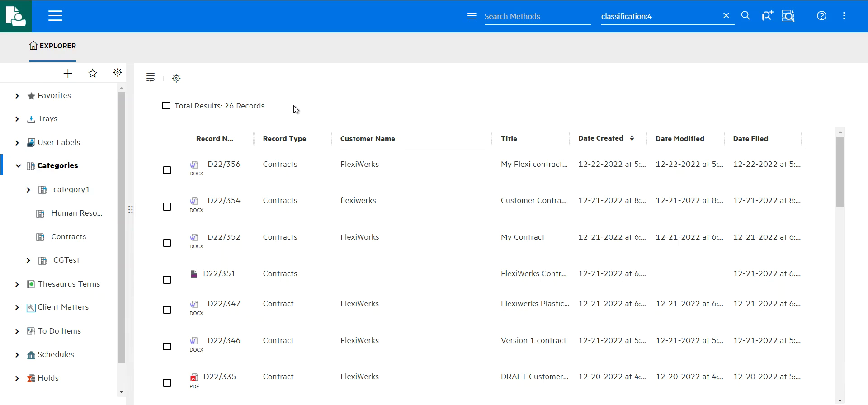
click(68, 74)
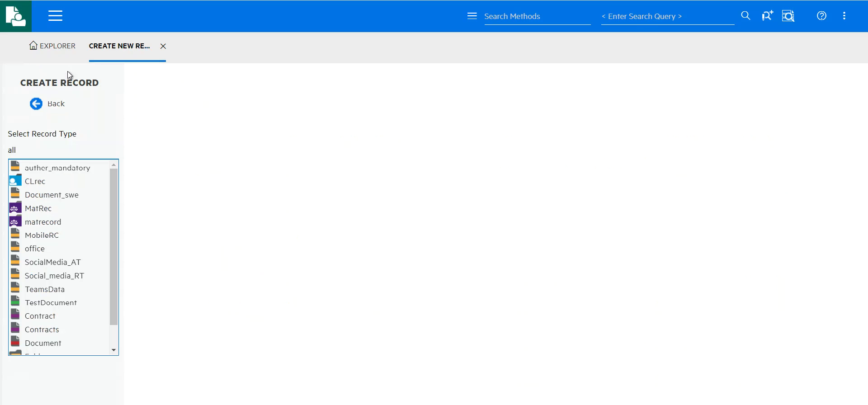
- Fill in a new Contracts record: title MY FLEXI unsigned, Contract ID 12345, customer FlexiWerks, author Admin
click(40, 329)
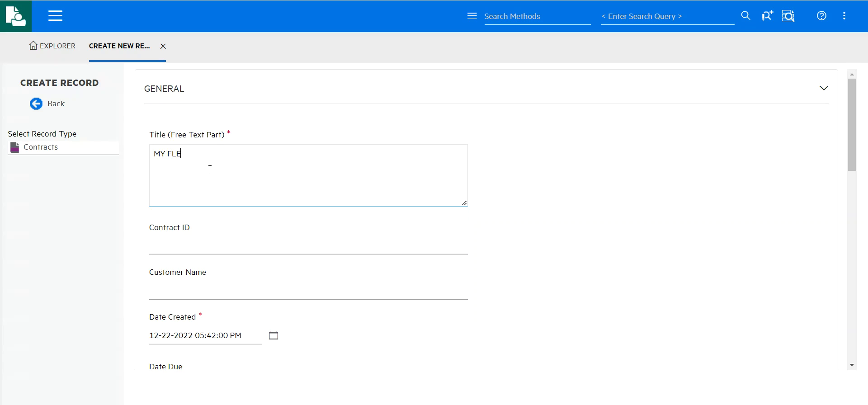
text(unsigned)
scroll(212, 222, down, 1)
click(180, 192)
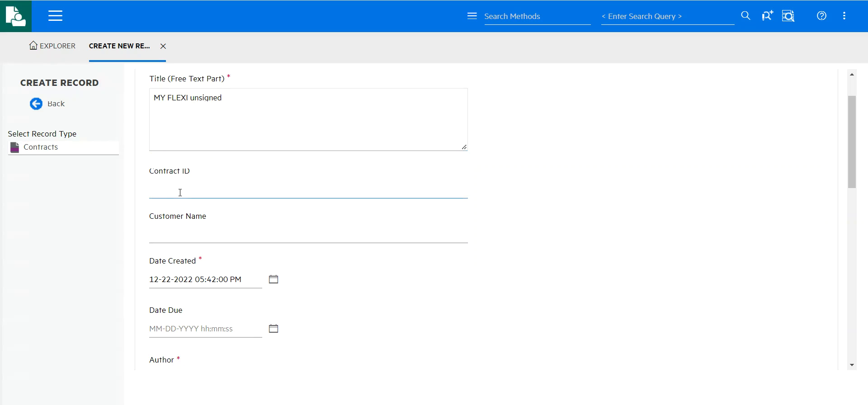
text(12345)
click(181, 229)
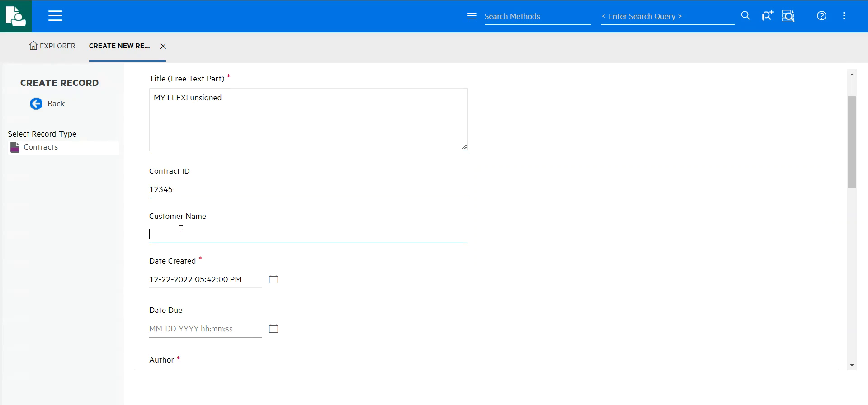
text(FlexiWerks)
scroll(181, 228, down, 4)
click(178, 207)
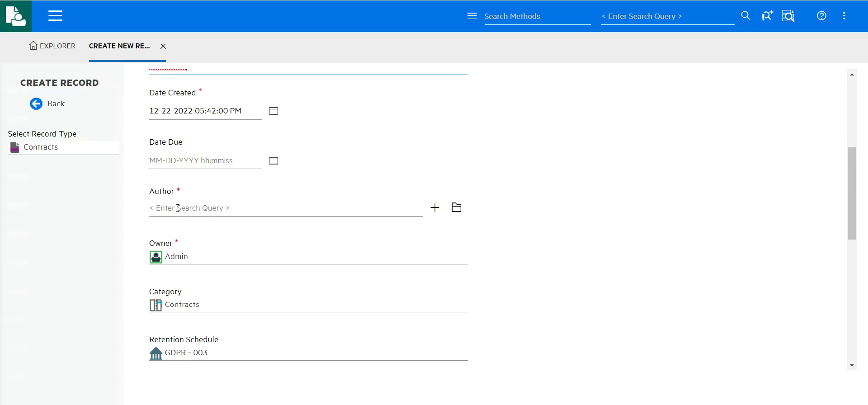
text(adm)
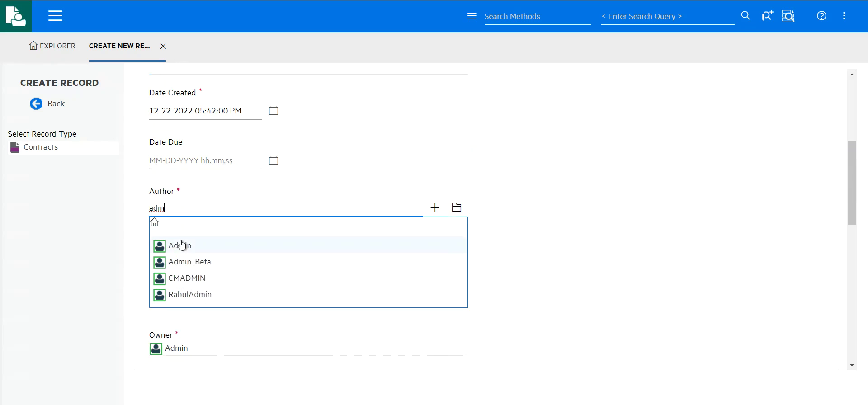
click(181, 246)
scroll(304, 277, down, 10)
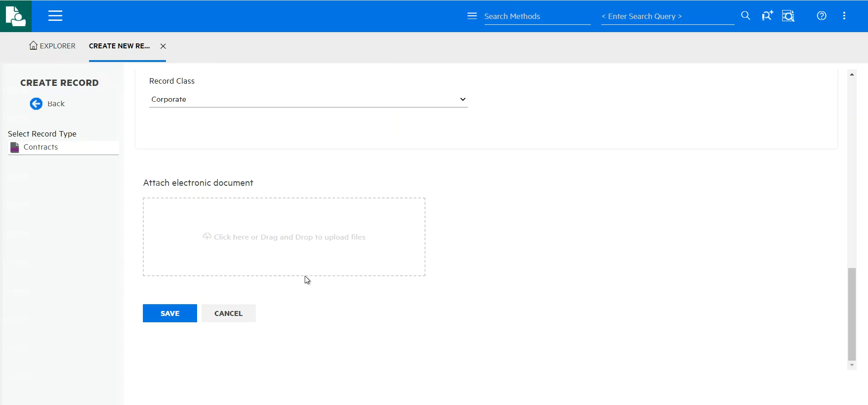
- Attach MY FLEXI contract unsigned.docx and save the new contract record
click(264, 237)
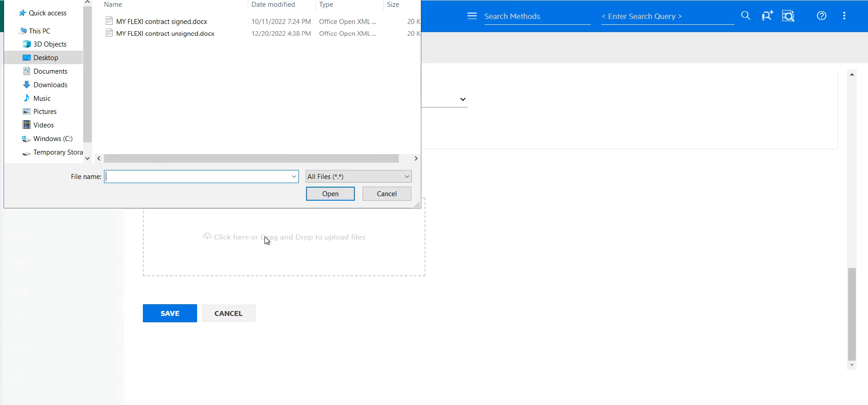
click(132, 35)
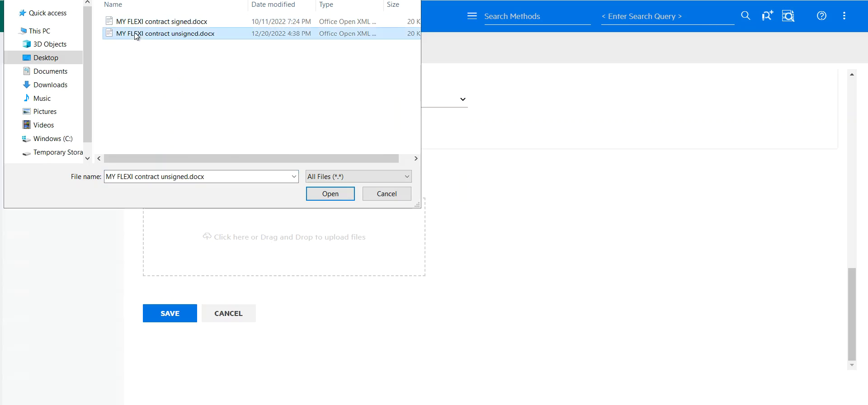
click(327, 194)
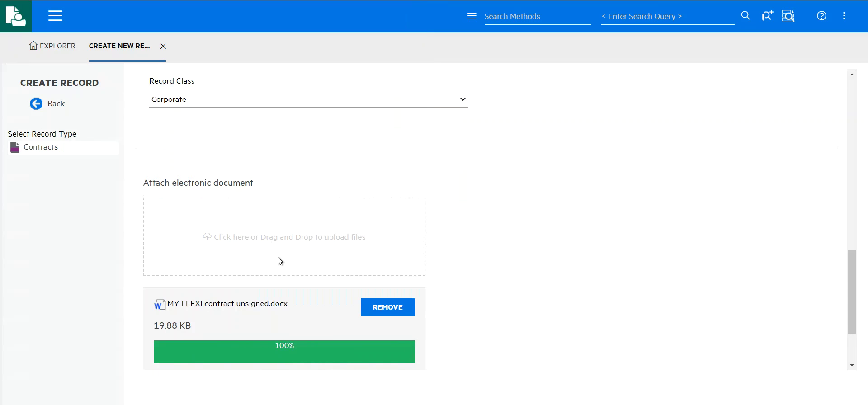
scroll(279, 264, down, 2)
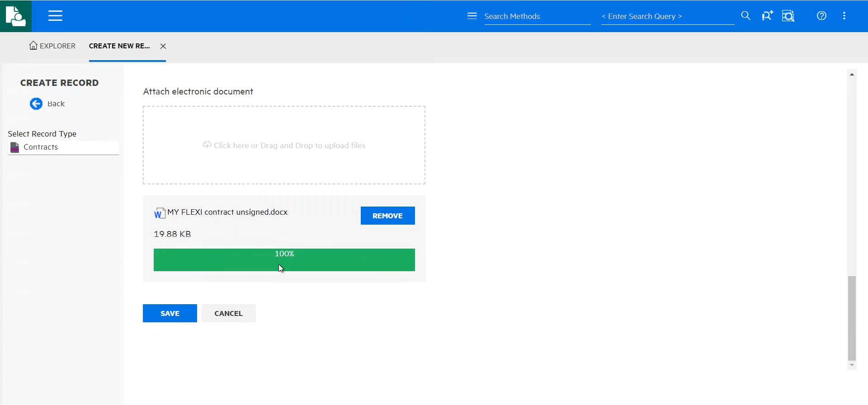
click(173, 315)
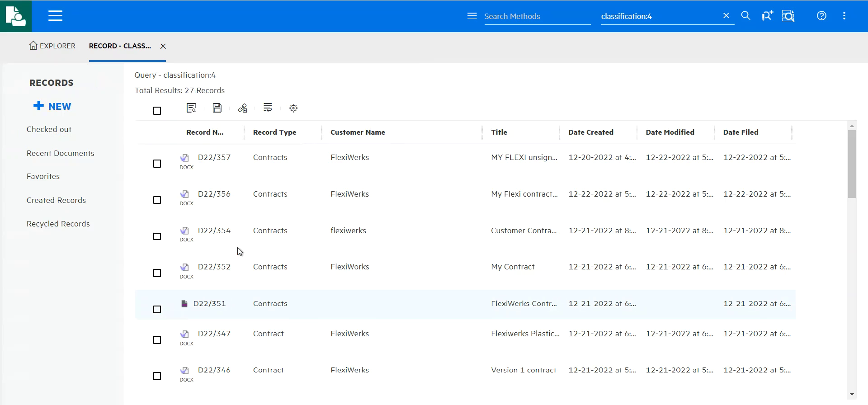
- Narrow Customer Name and widen Title to show full titles, then preview the MY FLEXI unsigned document
drag(485, 132, 431, 132)
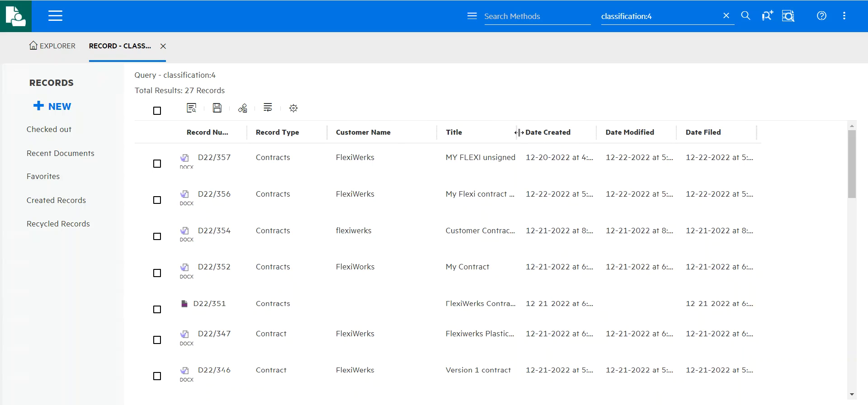
drag(517, 132, 585, 137)
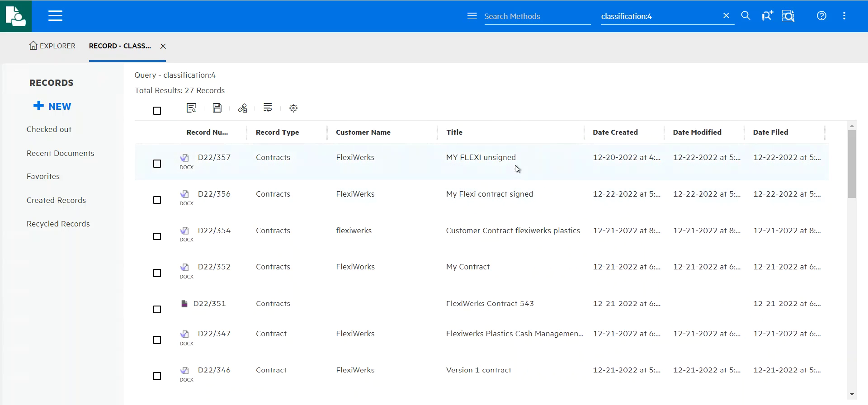
click(184, 160)
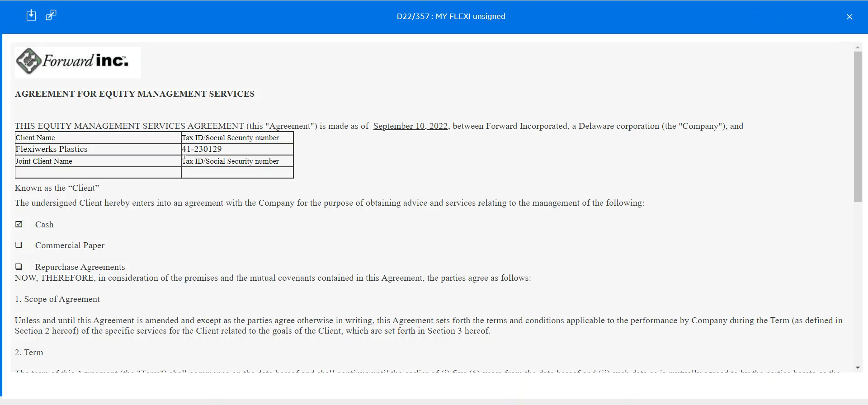
scroll(141, 179, down, 10)
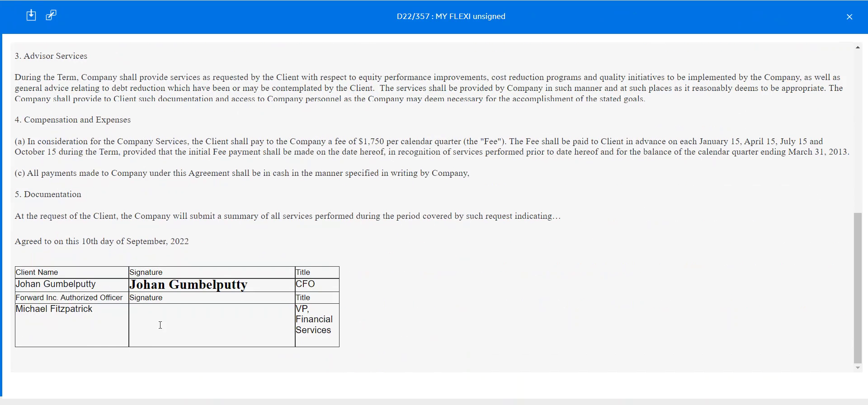
scroll(191, 317, up, 10)
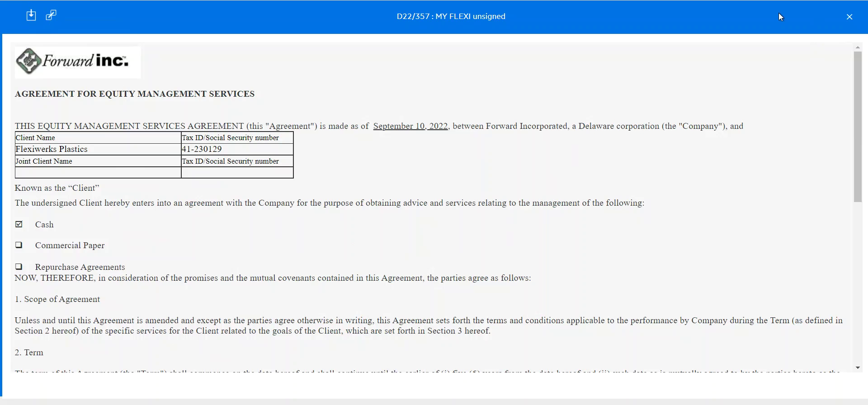
click(849, 19)
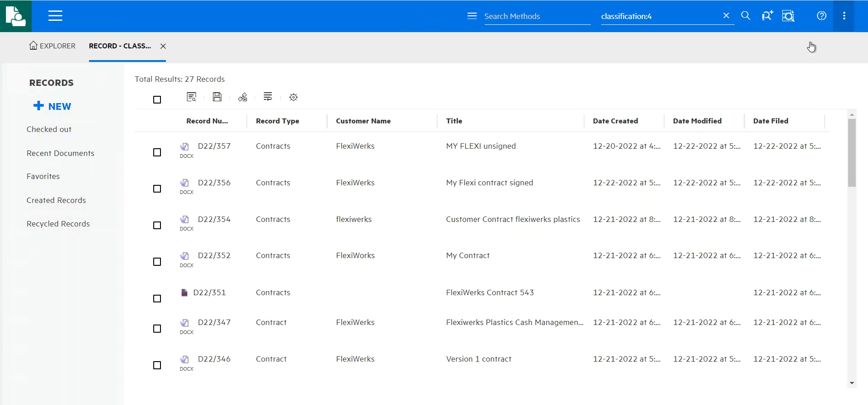
click(421, 147)
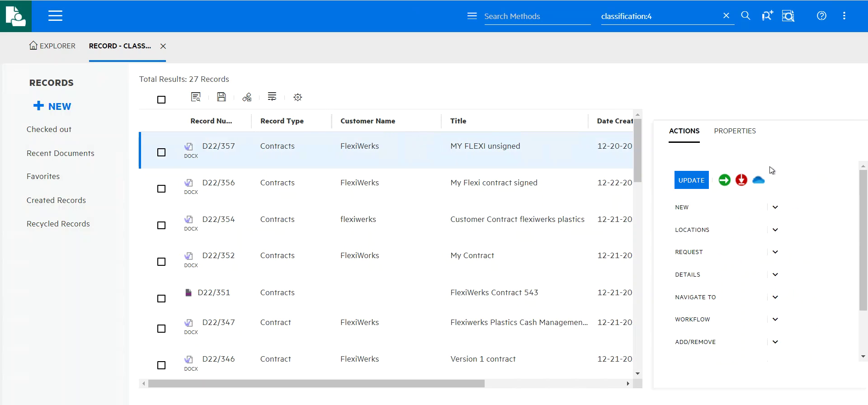
- Review record D22/357's properties, then check it out to OneDrive for online editing
click(737, 131)
scroll(732, 258, down, 3)
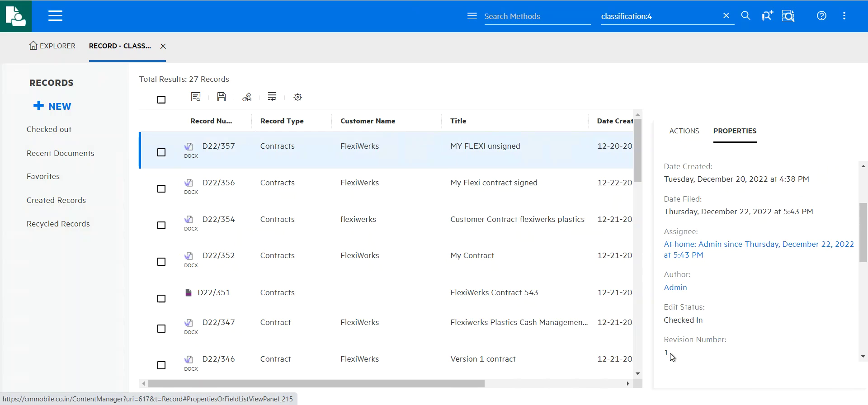
click(677, 139)
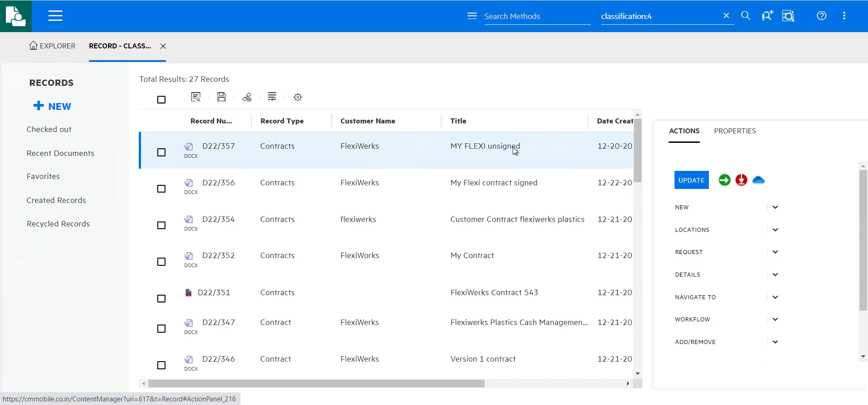
click(758, 181)
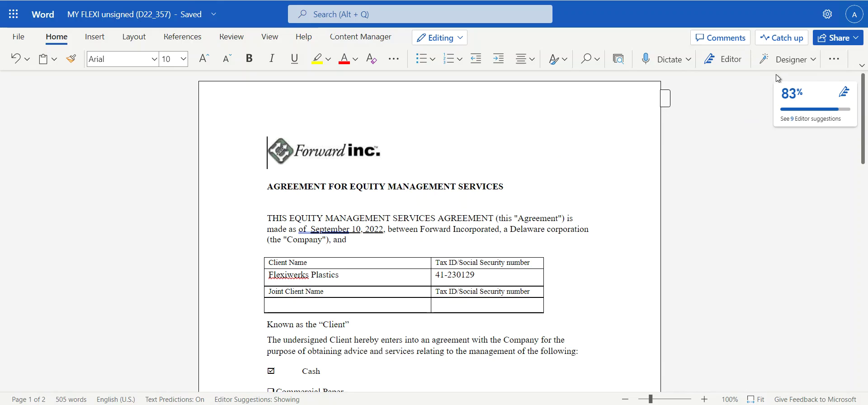
- Send a colleague an edit link to the document with the message 'Please work with me on this'
click(839, 37)
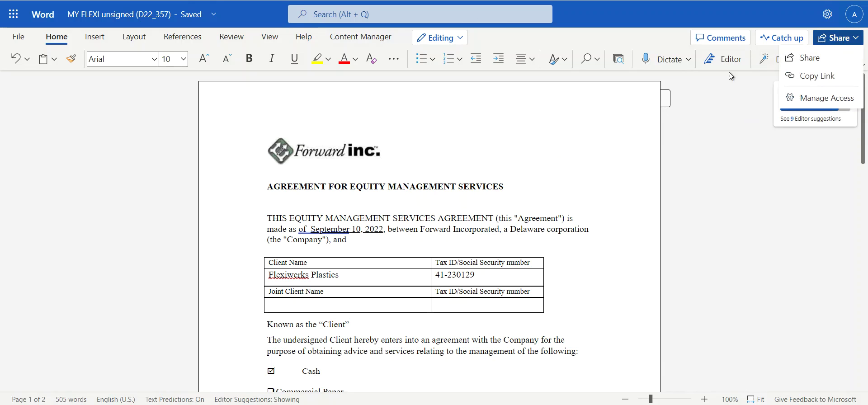
click(814, 57)
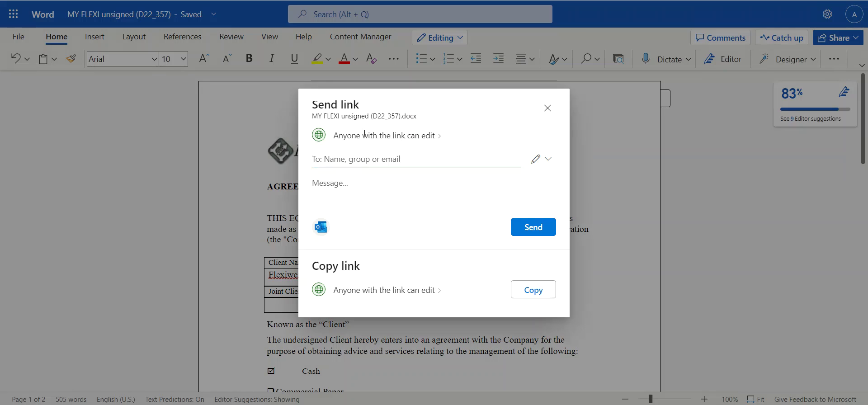
click(340, 198)
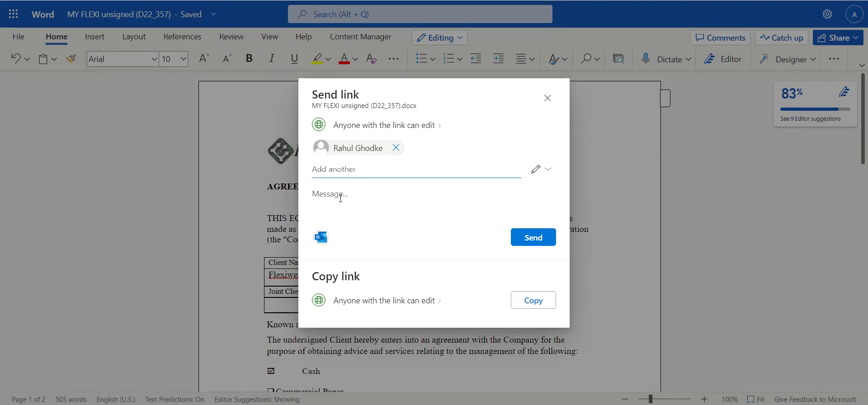
text(Please work with me on this)
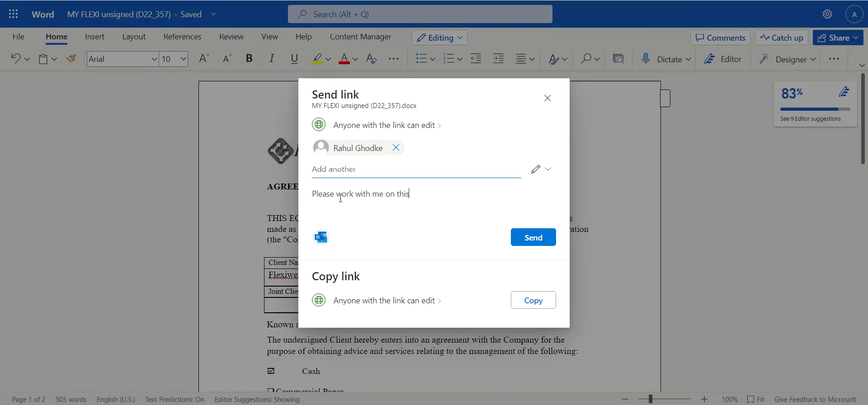
click(522, 238)
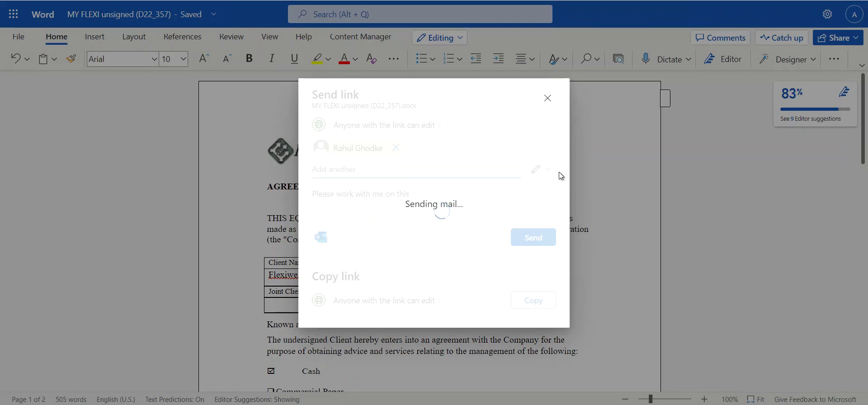
click(548, 183)
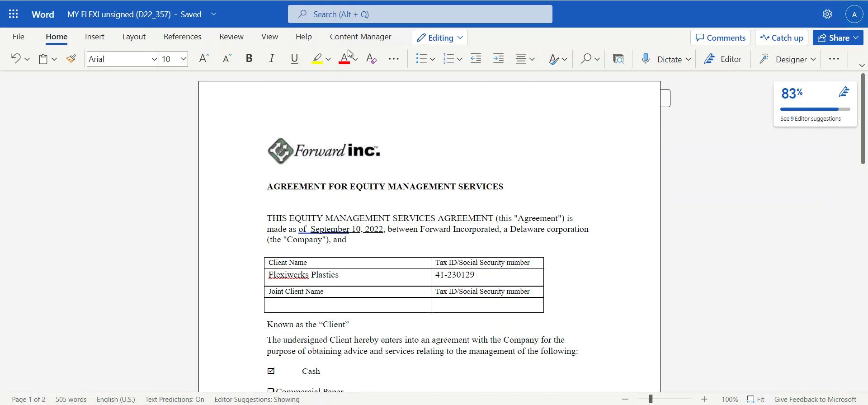
- Enter the officer's name in the empty Forward Inc. signature cell on page 2
scroll(448, 262, down, 3)
scroll(449, 262, down, 12)
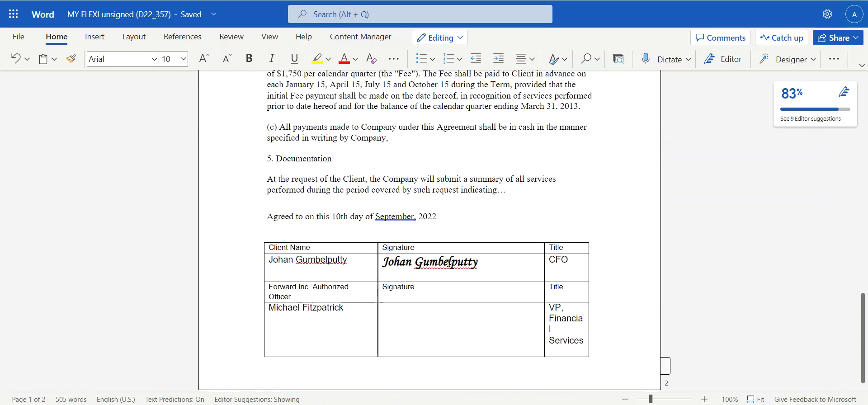
click(408, 303)
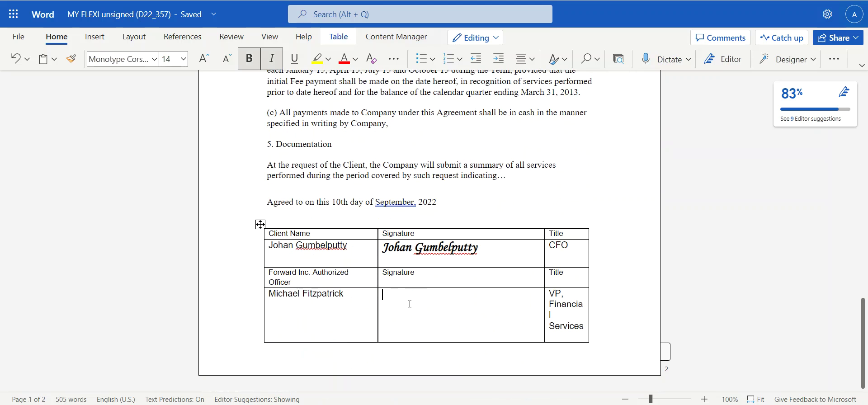
text(Michael)
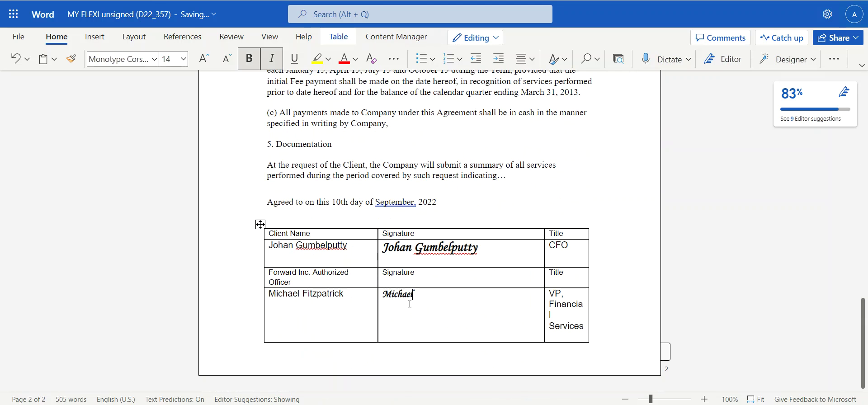
text( F)
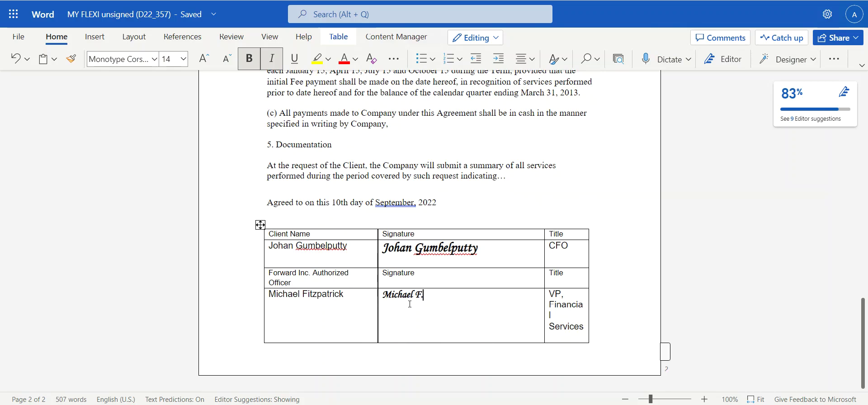
text(.)
- Return to the top of the agreement and bring up the Content Manager commands
scroll(410, 303, up, 20)
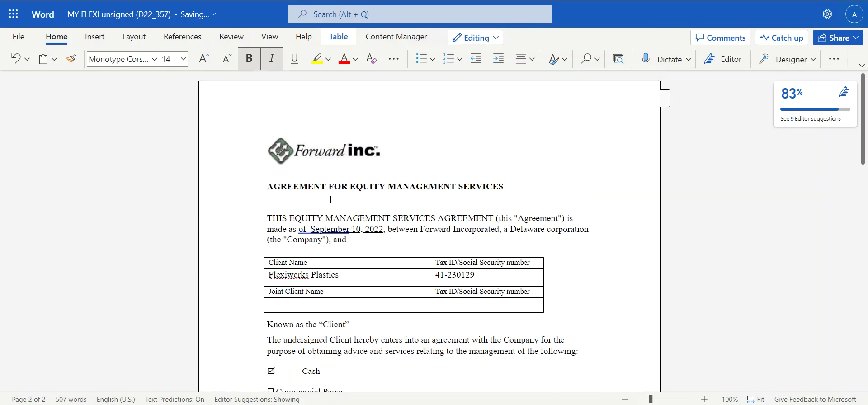
click(331, 200)
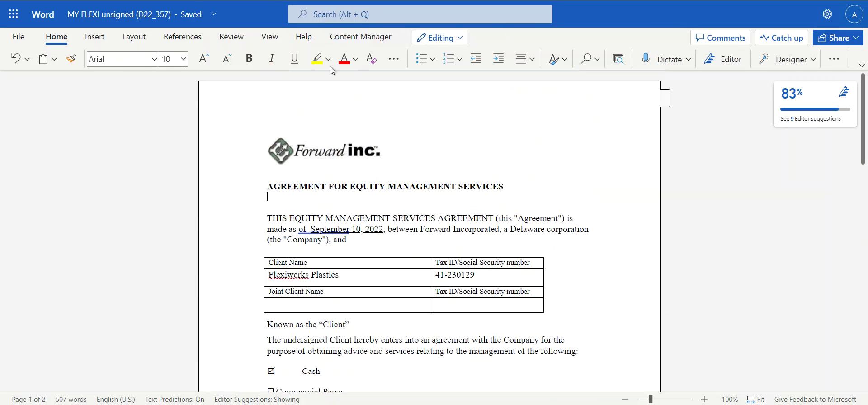
click(354, 41)
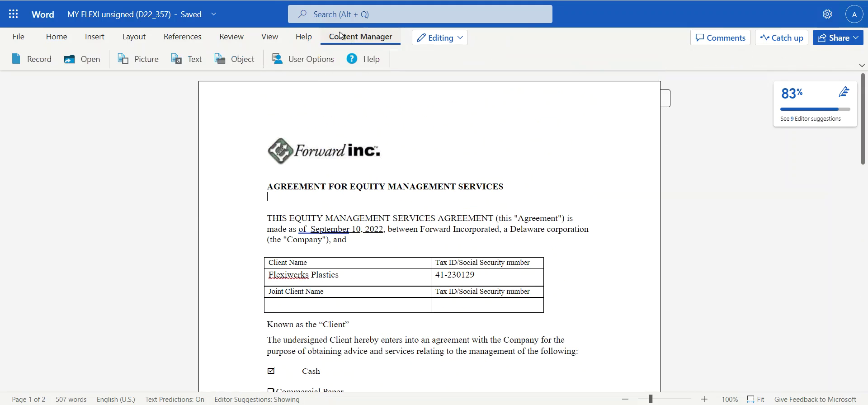
- Open the Content Manager Connect pane and scroll its properties to Category Contracts and Contract ID 12345
click(52, 55)
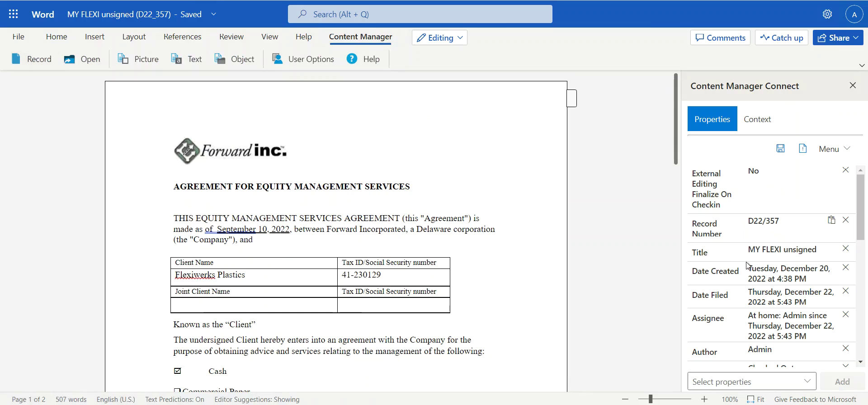
scroll(747, 265, down, 5)
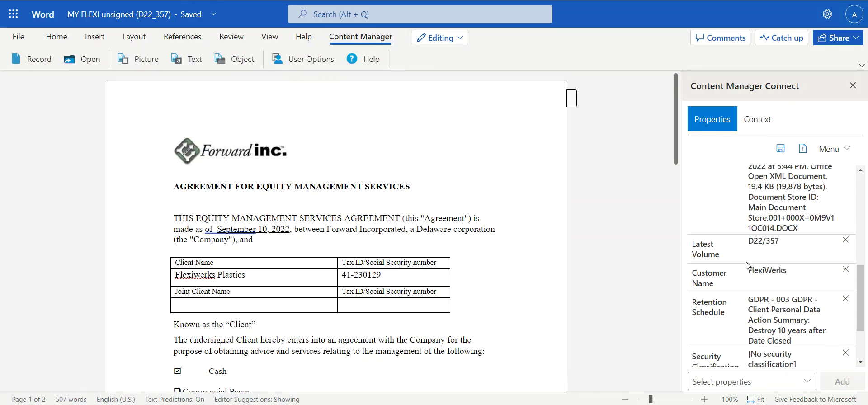
scroll(708, 281, down, 3)
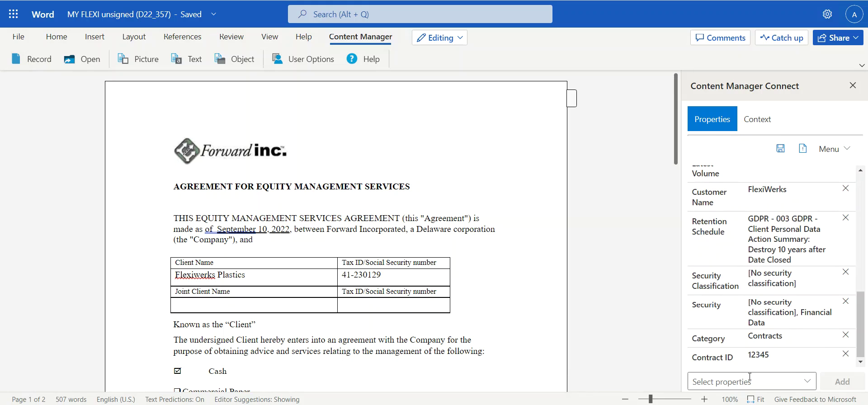
- List context records in the same category in Content Manager Connect
click(764, 126)
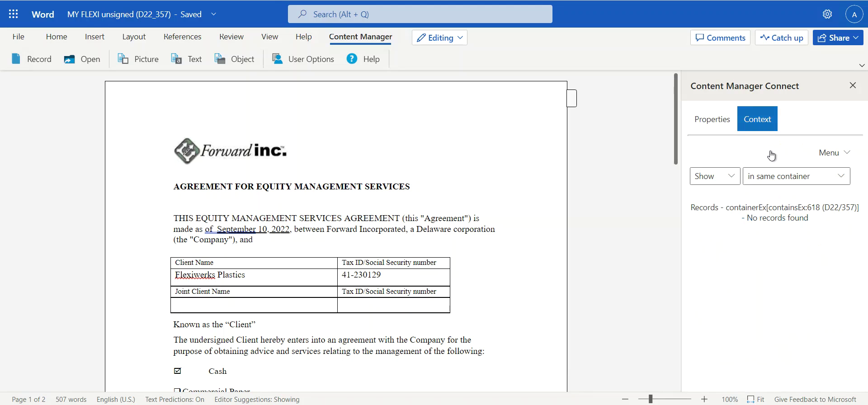
click(841, 178)
click(770, 216)
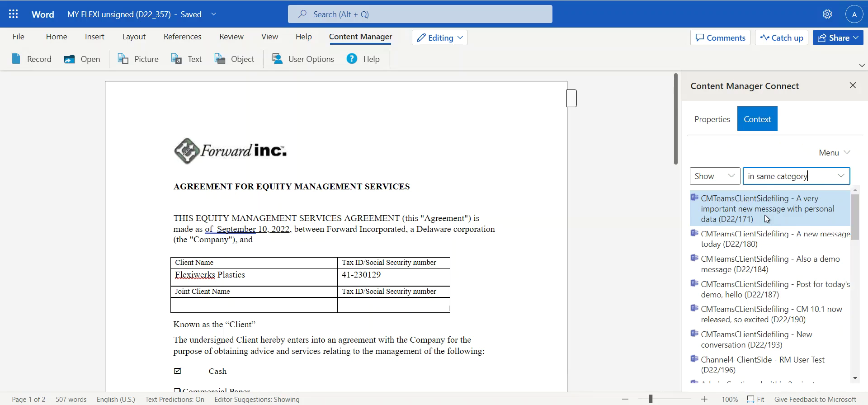
click(707, 176)
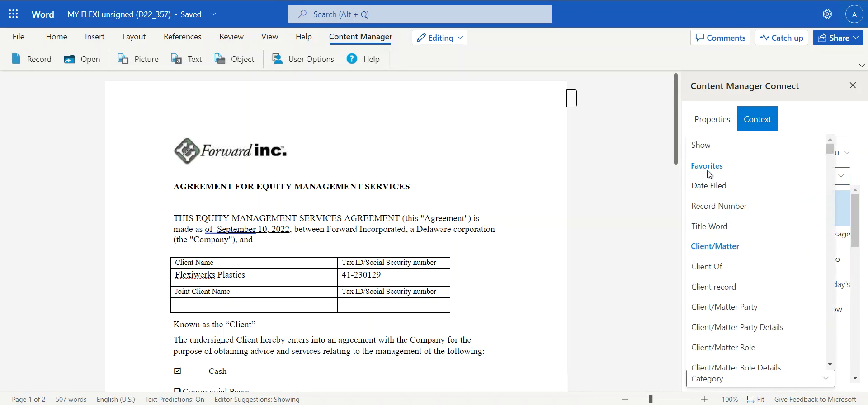
click(804, 122)
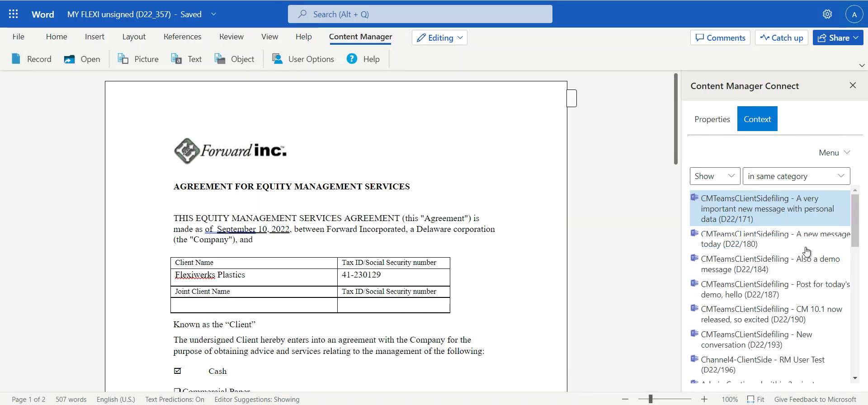
scroll(806, 251, down, 5)
scroll(807, 252, down, 5)
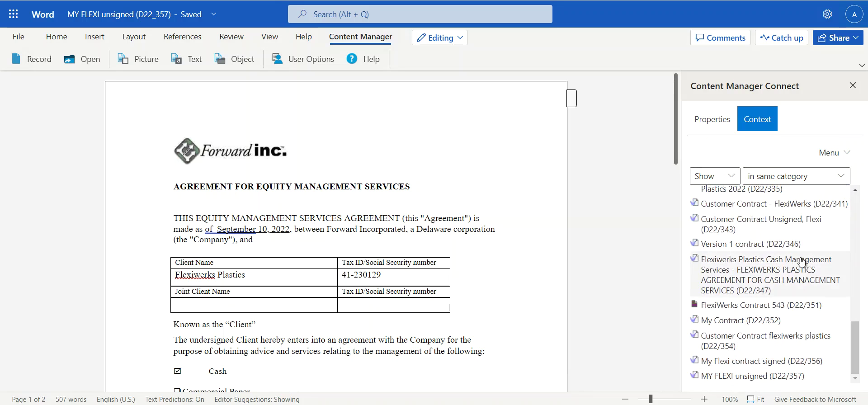
scroll(806, 262, up, 1)
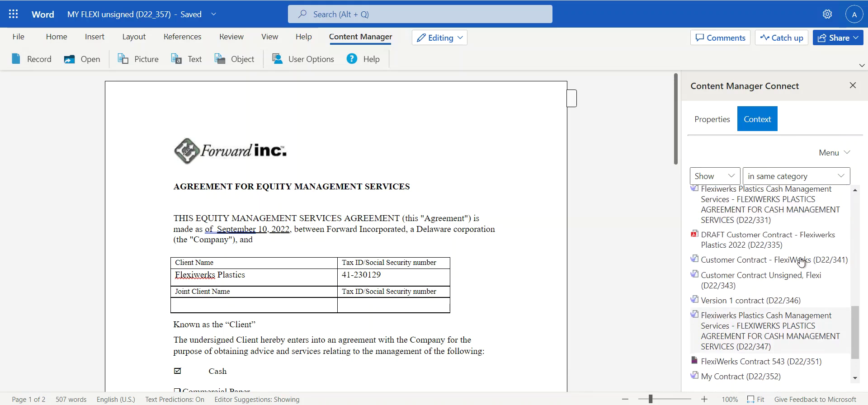
- Mark D22/335 DRAFT Customer Contract - Flexiwerks Plastics 2022 as Related to this contract
click(740, 247)
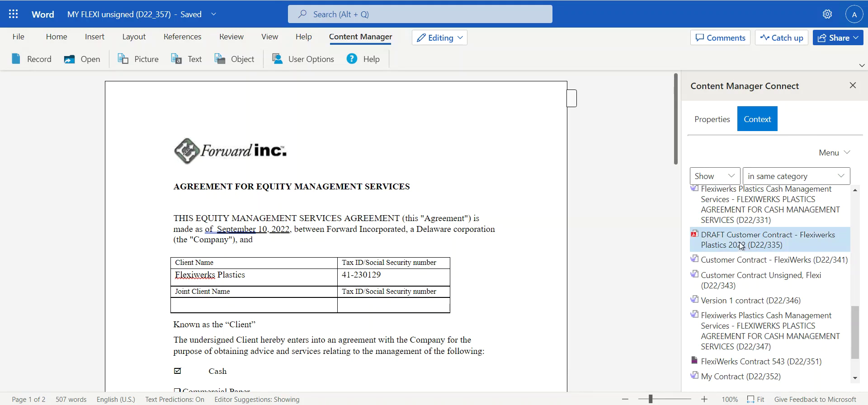
scroll(740, 246, up, 1)
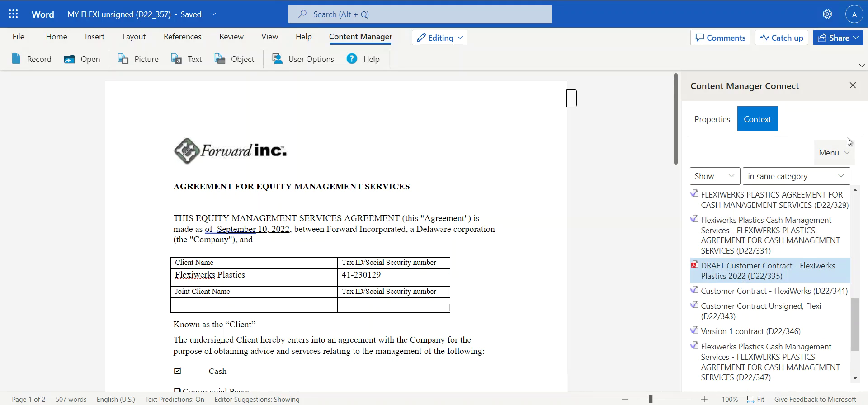
click(844, 152)
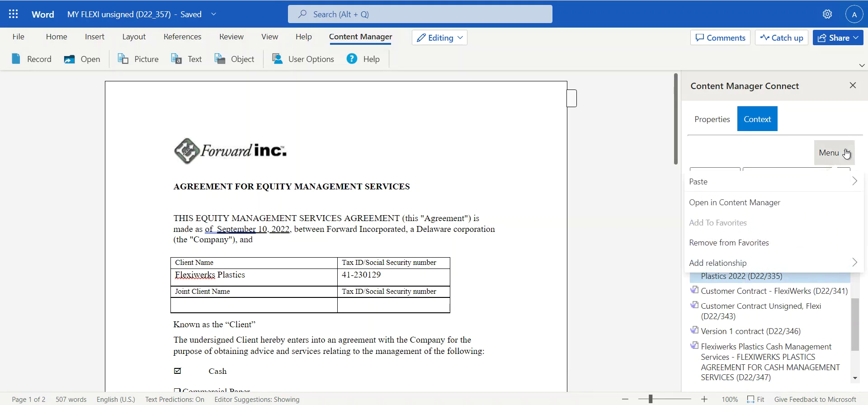
click(741, 254)
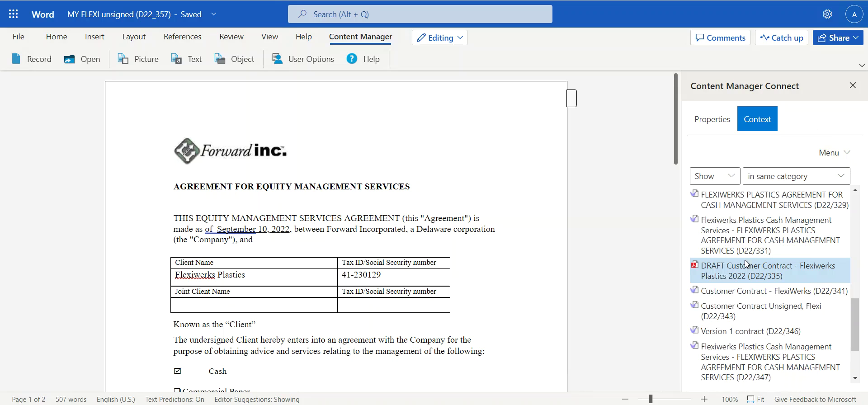
click(830, 153)
mouse_move(742, 265)
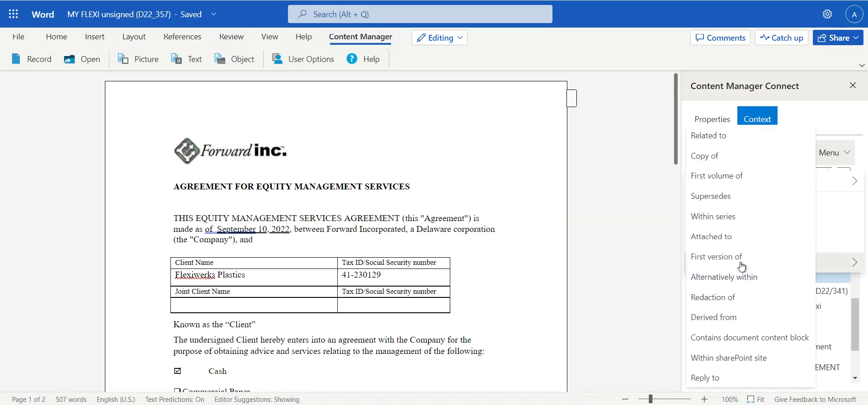
click(716, 137)
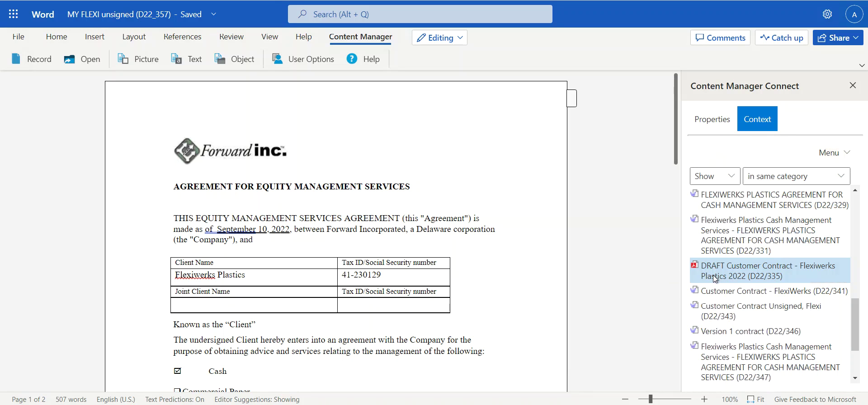
click(706, 123)
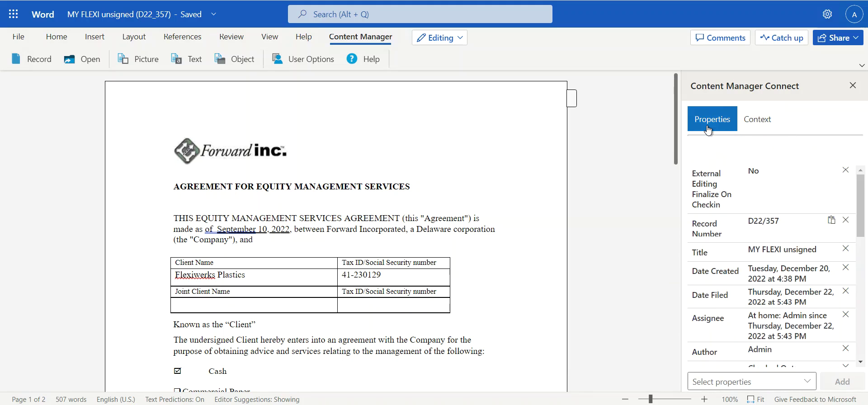
- Replace the Related record property and add D22/335 as this contract's related record
scroll(732, 354, down, 5)
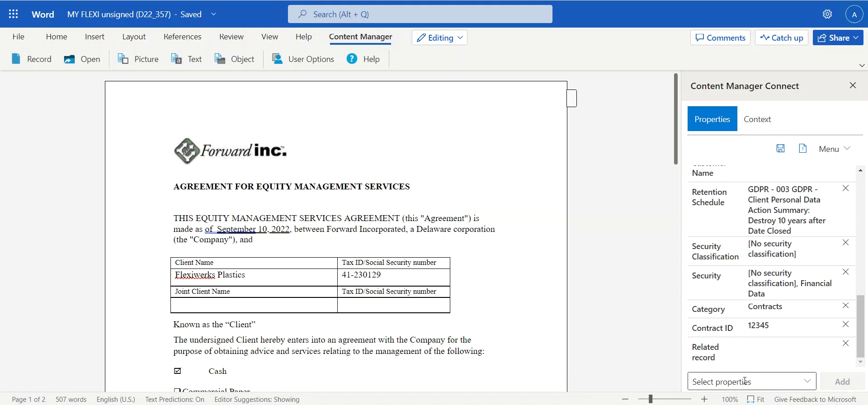
click(845, 343)
click(758, 380)
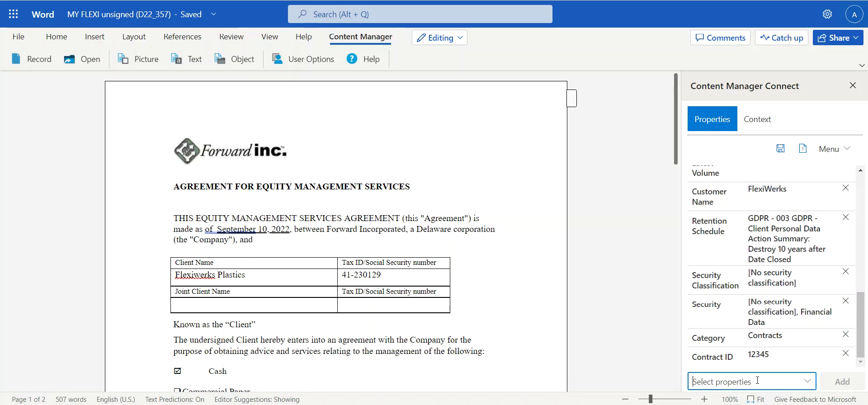
text(Related record)
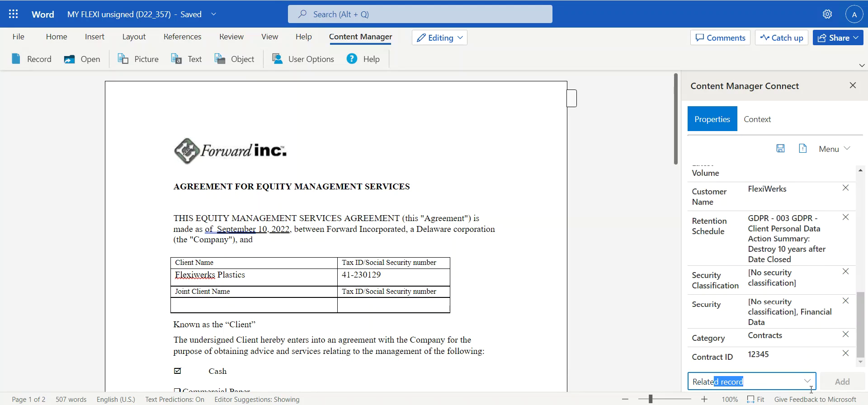
click(784, 382)
key(ctrl+a)
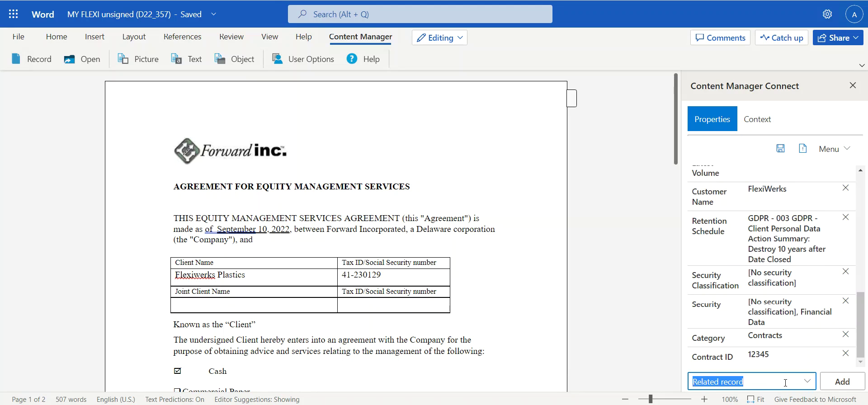
click(841, 381)
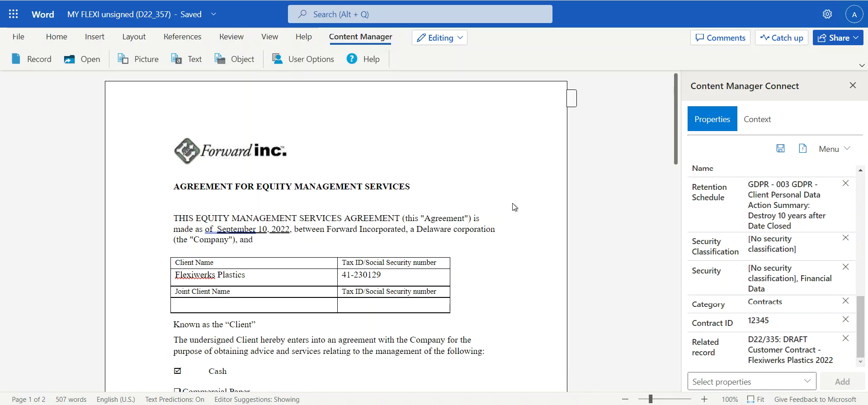
scroll(514, 206, down, 15)
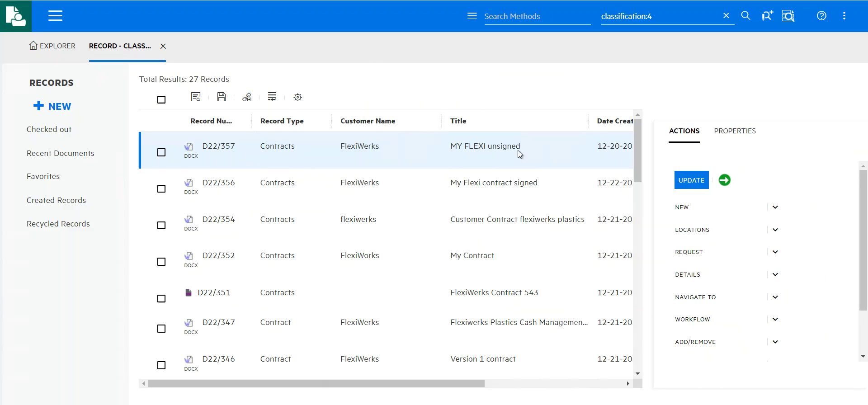
- Check in D22/357 as a new revision commented 'Have added signature', then select it
click(724, 182)
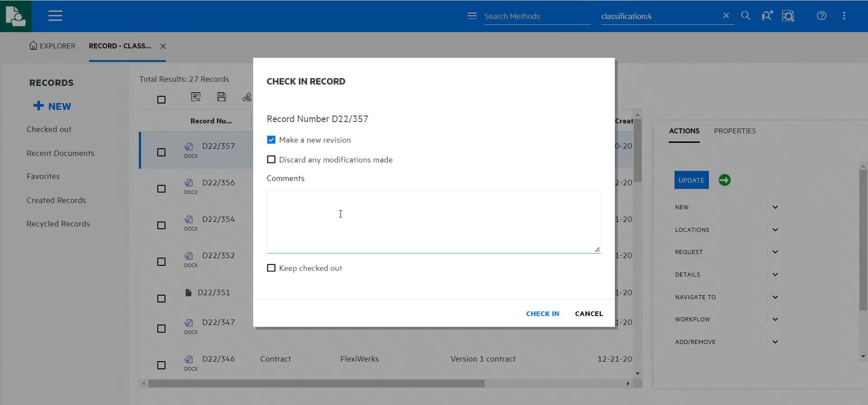
text(Have added signatr)
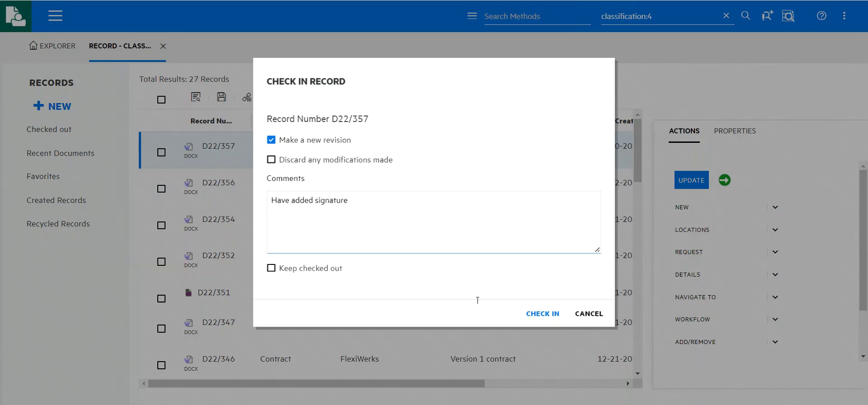
click(544, 312)
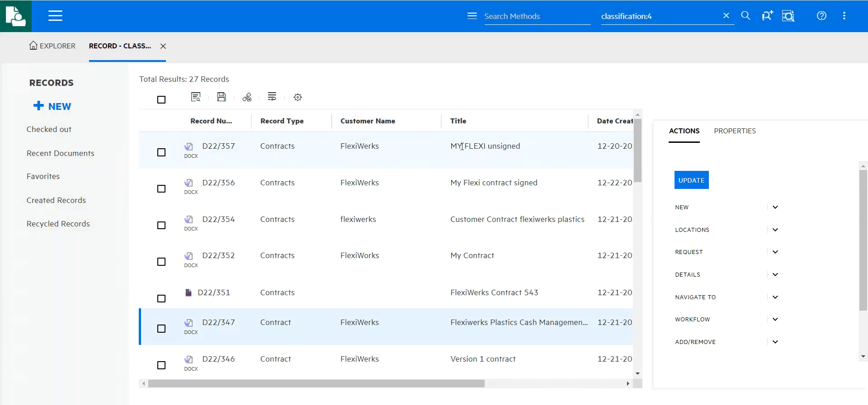
click(461, 146)
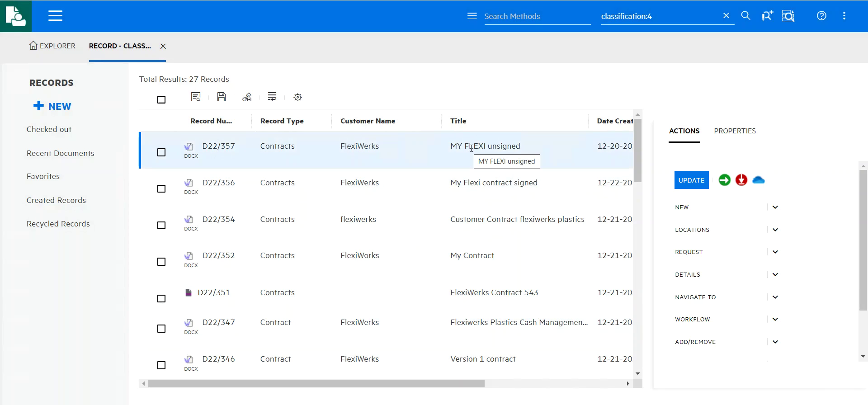
click(189, 146)
scroll(305, 186, down, 10)
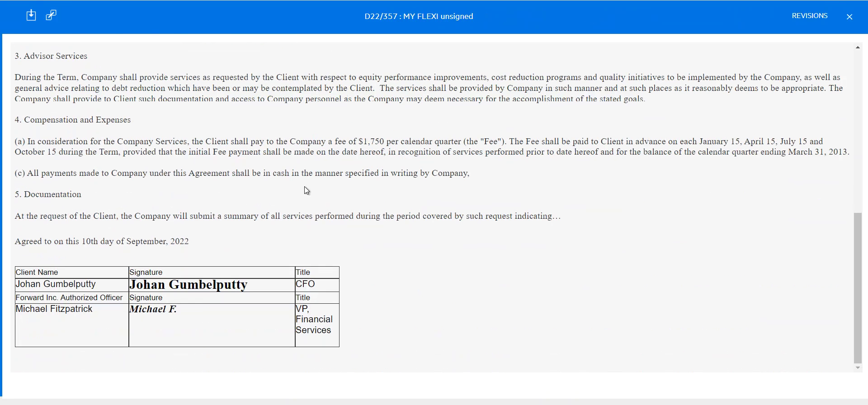
scroll(649, 171, up, 10)
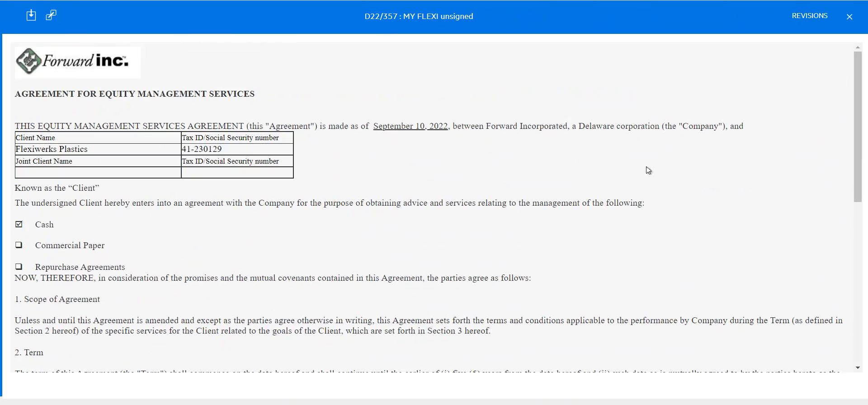
click(809, 17)
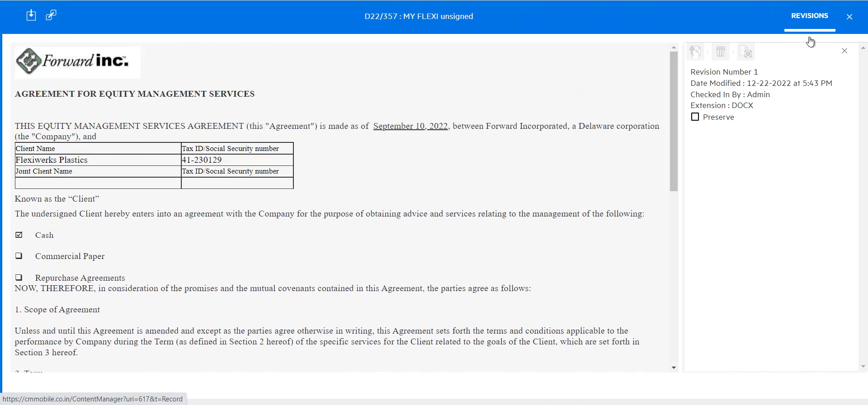
click(732, 89)
scroll(537, 157, down, 5)
scroll(537, 157, down, 3)
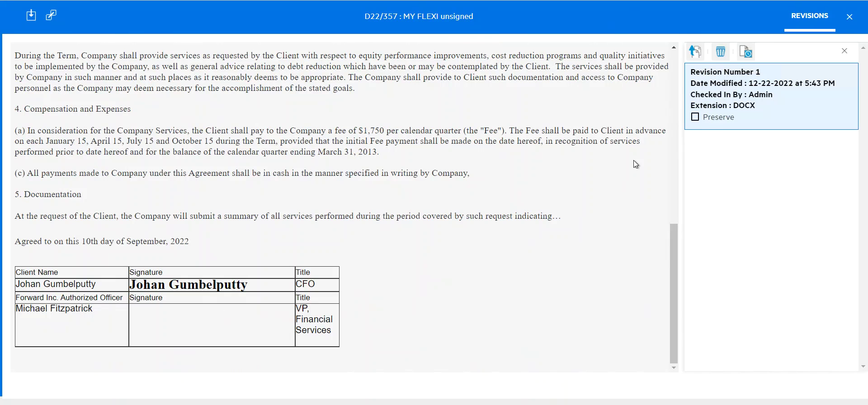
click(849, 17)
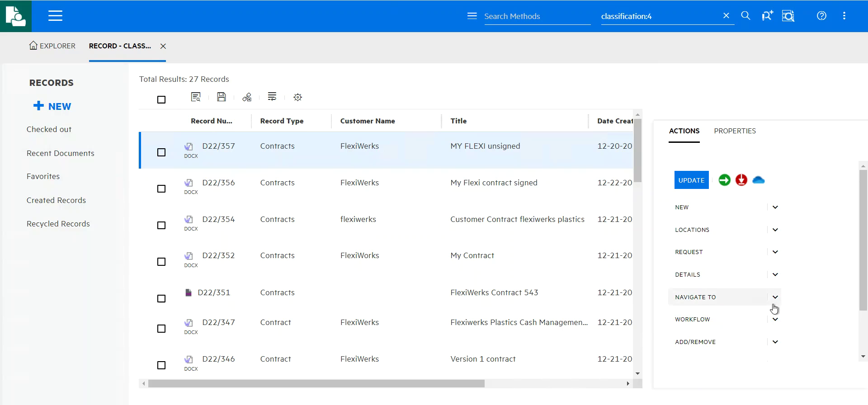
- Add D22/357 to Favorites, then open the Favorites Records list and select it
click(774, 343)
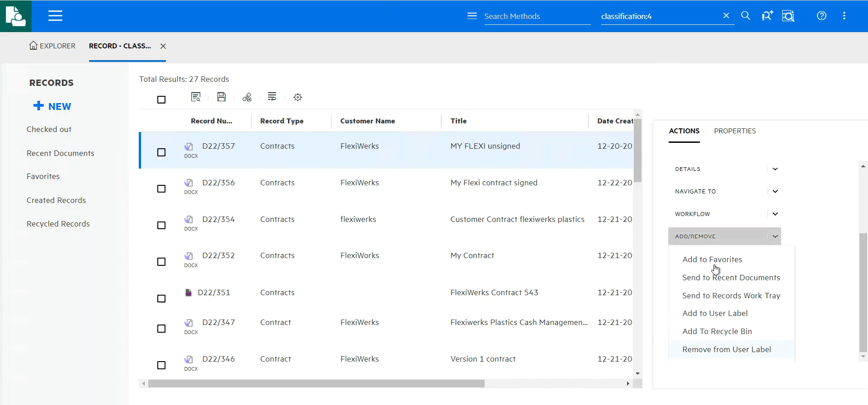
click(712, 261)
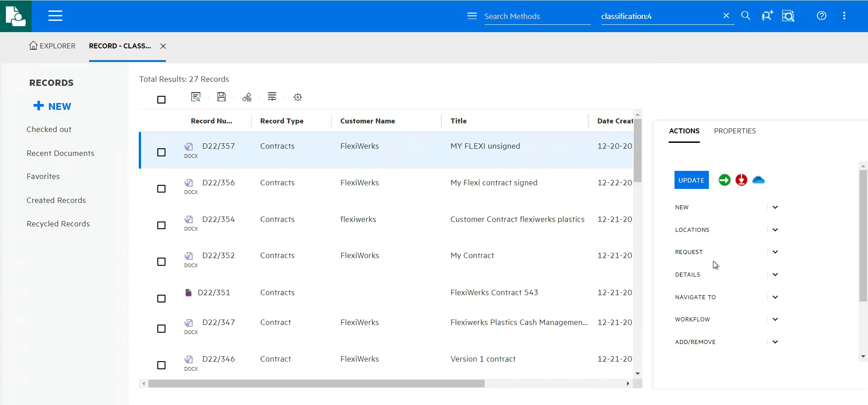
click(58, 46)
click(46, 100)
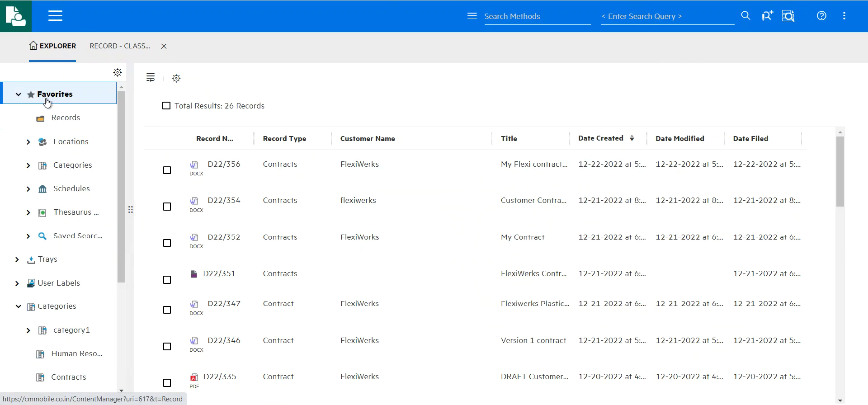
click(51, 116)
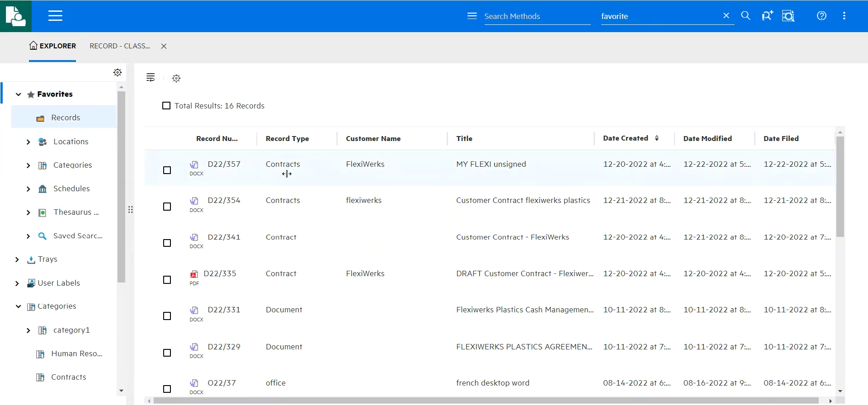
click(473, 164)
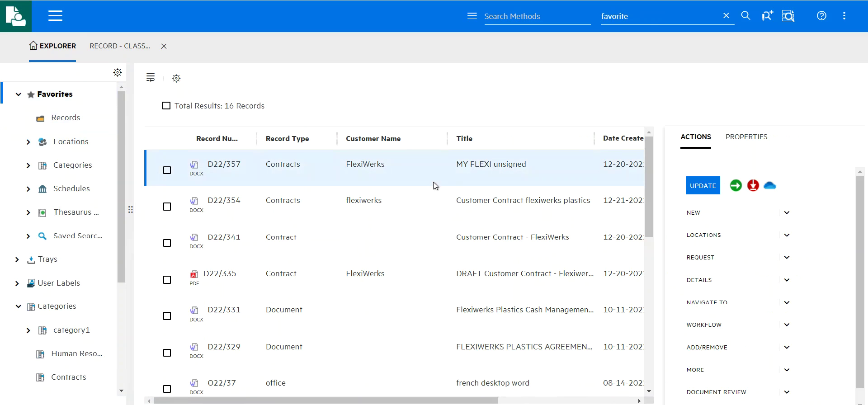
- Retitle record D22/357 to 'MY FLEXI final', save it, and reselect it in Favorites > Records
click(700, 186)
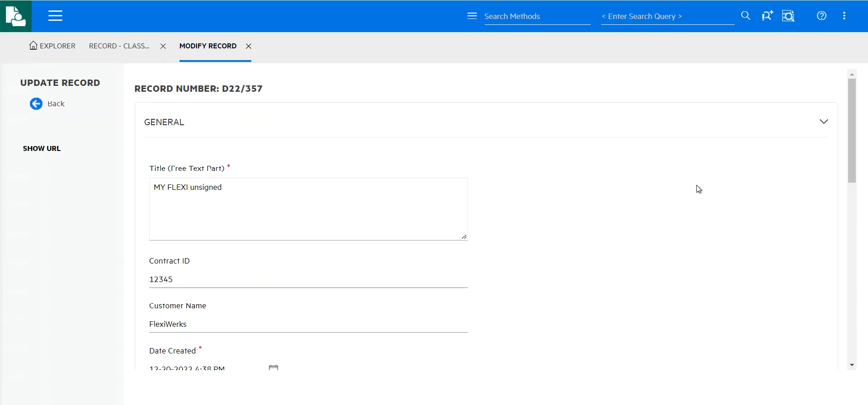
click(246, 193)
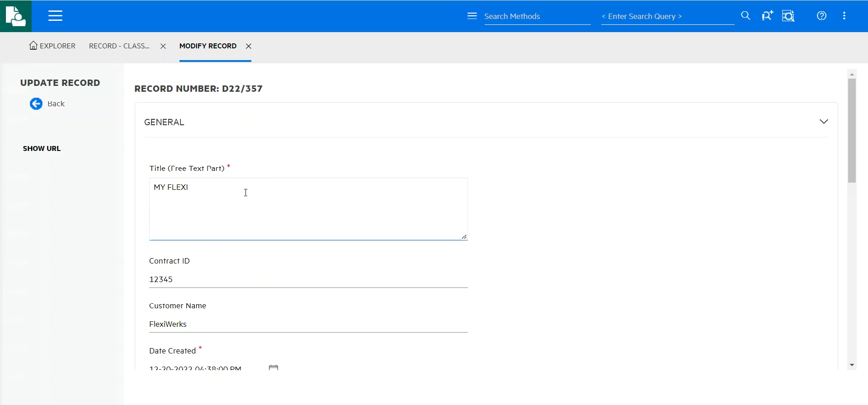
text(MY FLEXI final)
scroll(246, 193, down, 10)
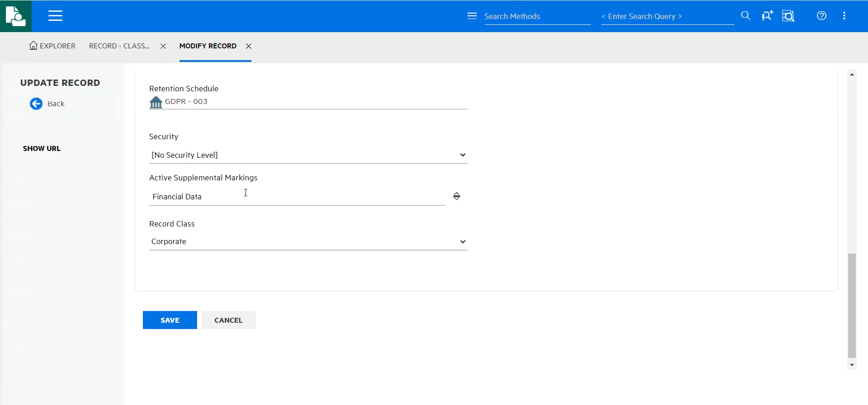
click(175, 315)
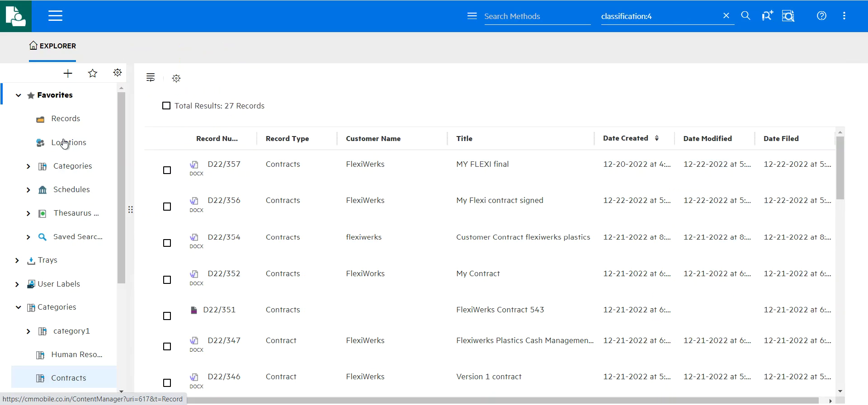
click(65, 118)
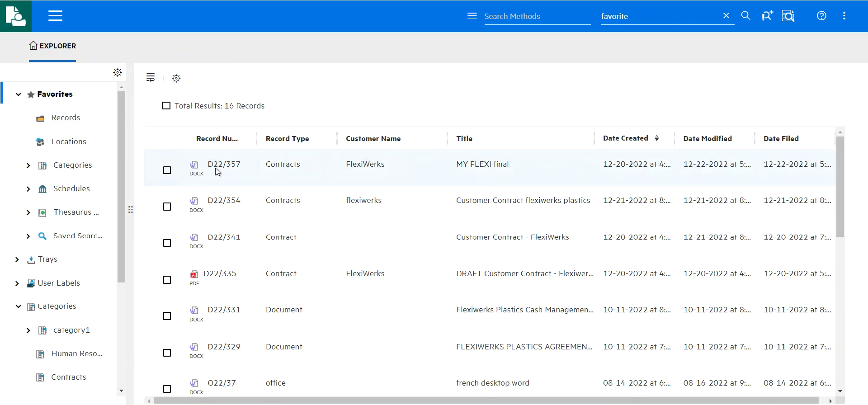
click(167, 170)
- Open the Security/Access settings for record D22/357
scroll(769, 286, down, 1)
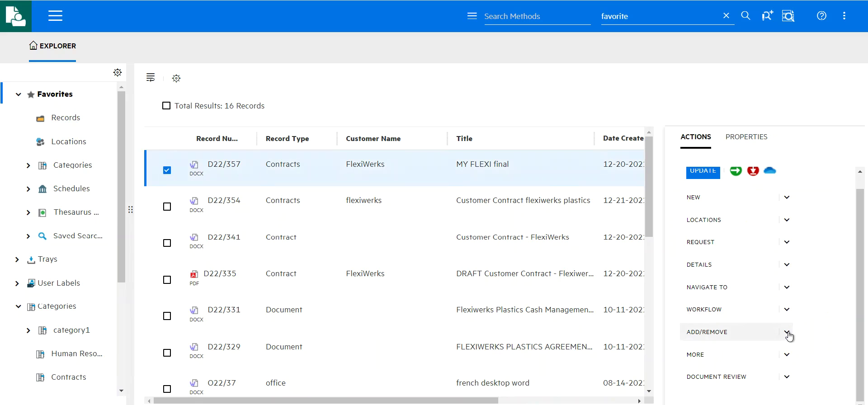
click(787, 354)
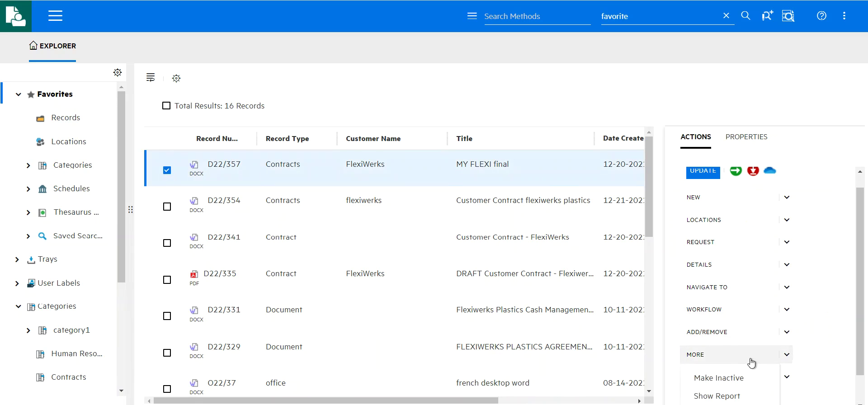
scroll(751, 362, down, 2)
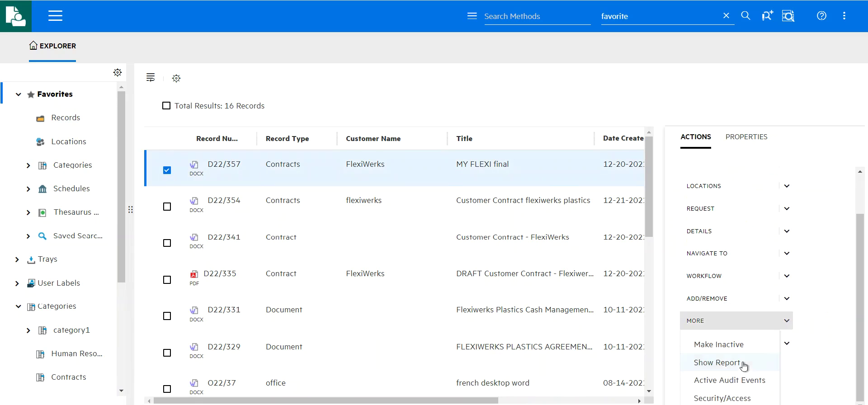
click(736, 397)
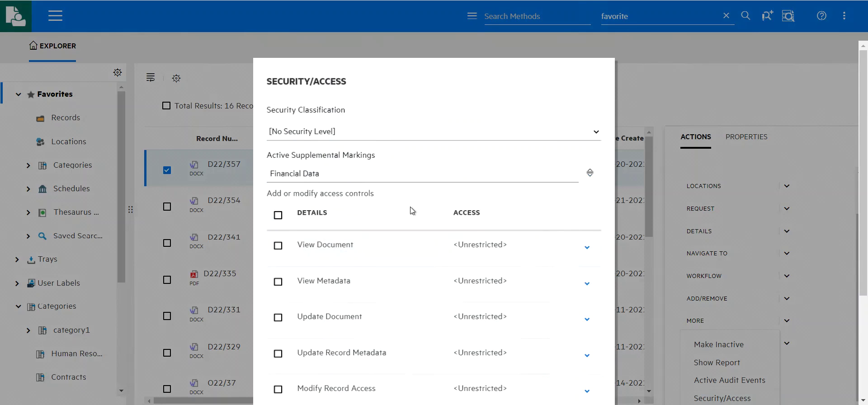
- Set View Document access to Custom with Admin only, and save the access settings
scroll(411, 210, down, 1)
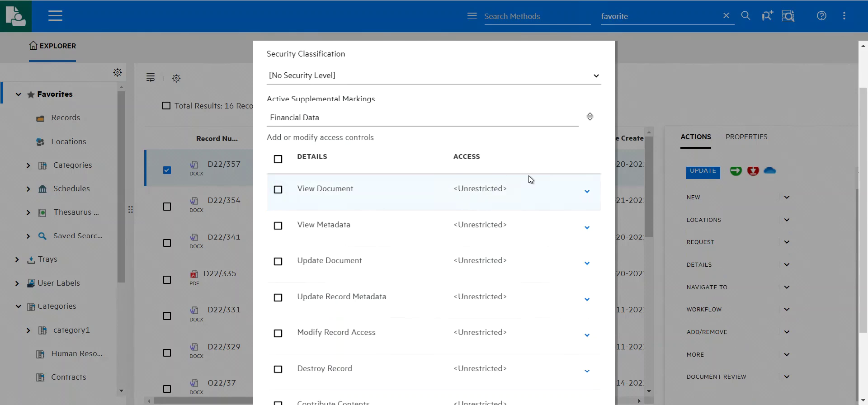
click(586, 192)
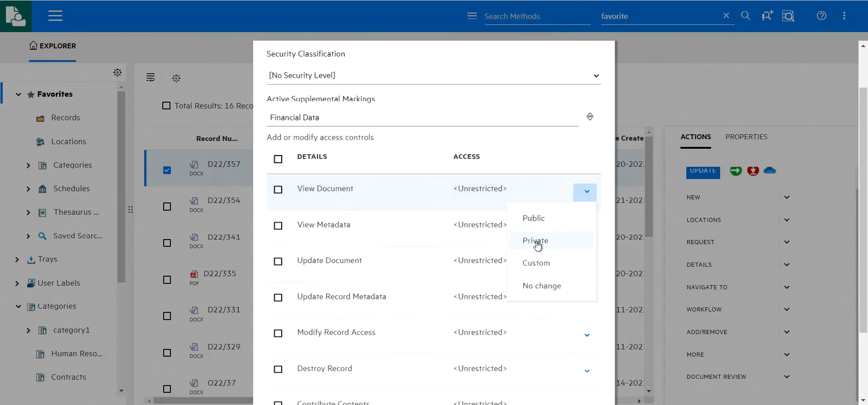
click(536, 241)
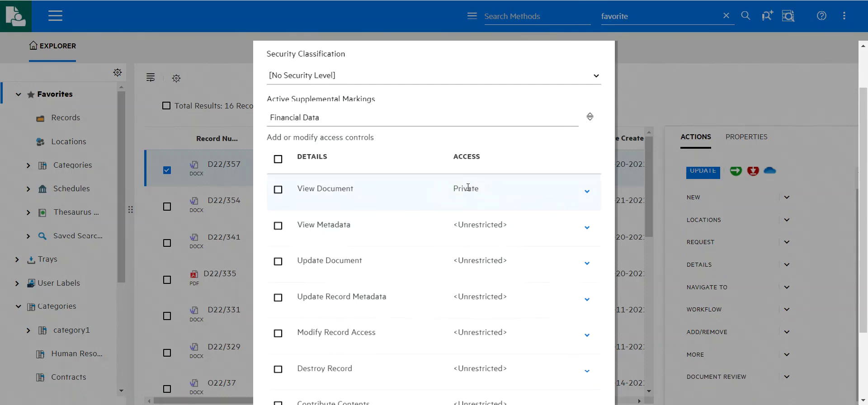
click(586, 191)
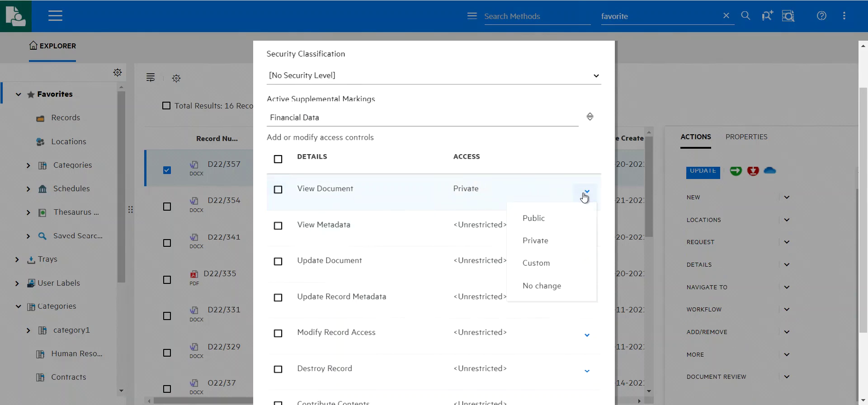
click(536, 263)
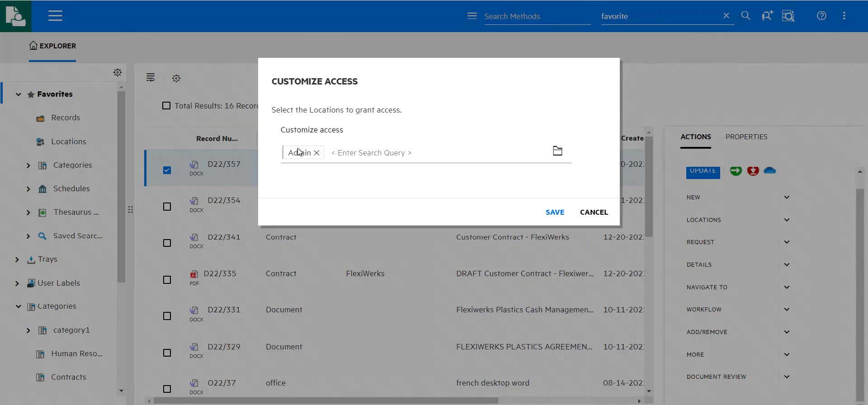
click(551, 214)
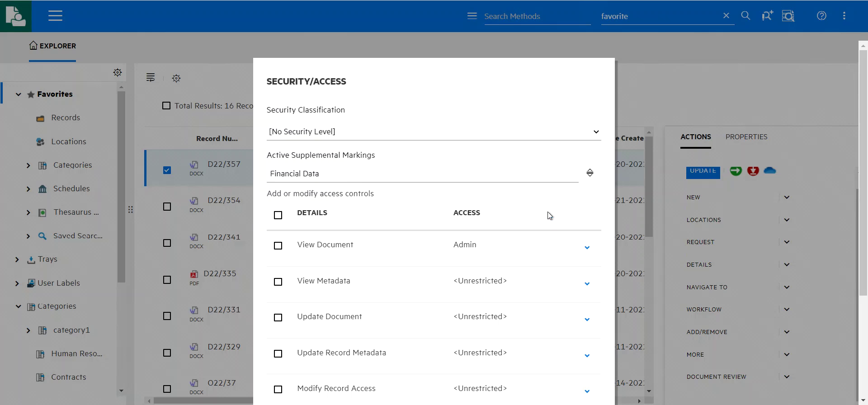
scroll(485, 264, down, 3)
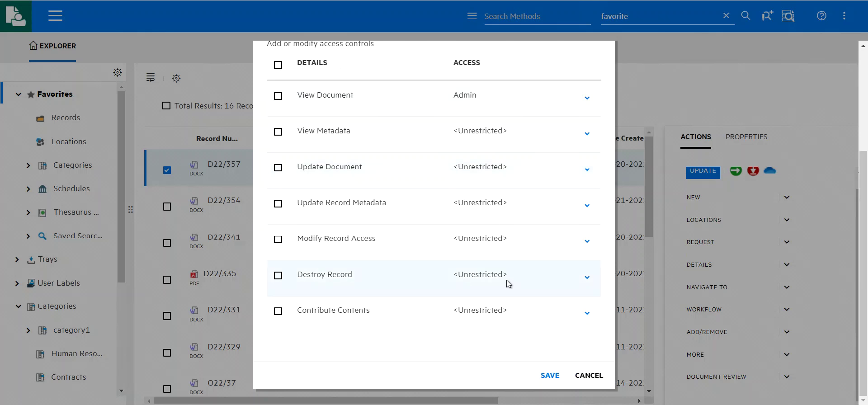
click(551, 376)
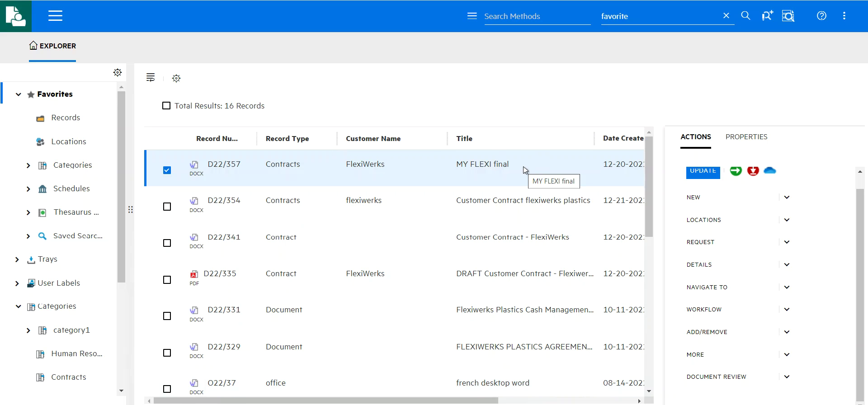
- Collapse Favorites and Categories, expand User Labels, and list the records labelled Urgent DUE
click(18, 96)
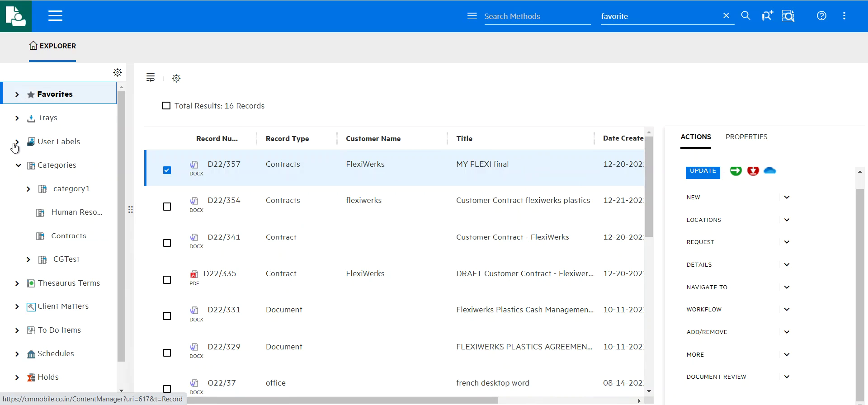
click(19, 166)
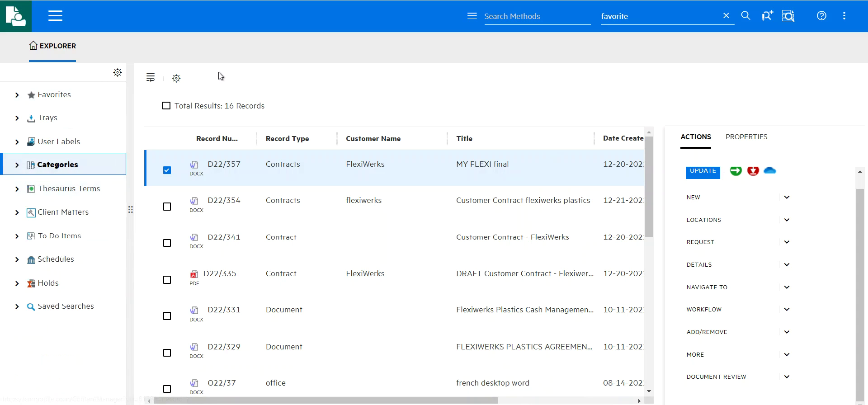
click(71, 149)
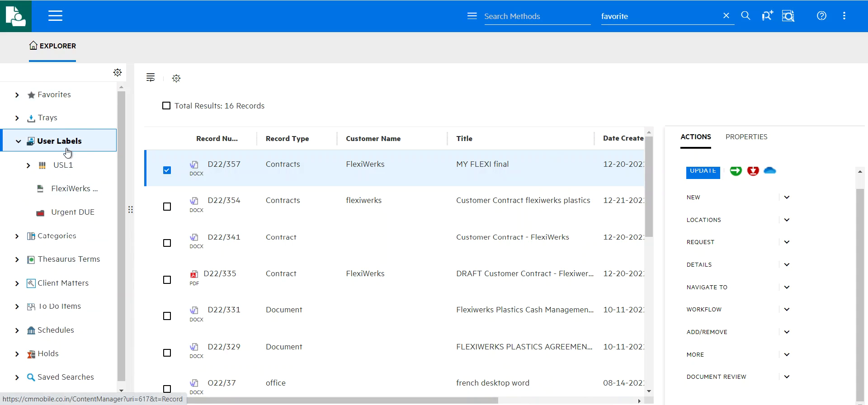
click(65, 190)
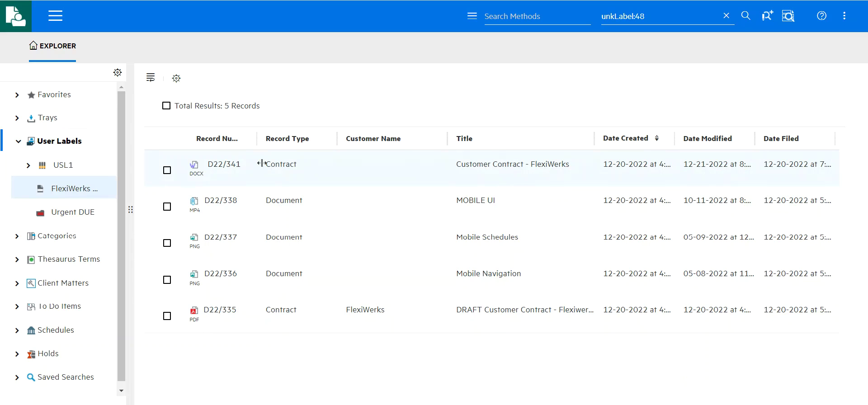
click(74, 221)
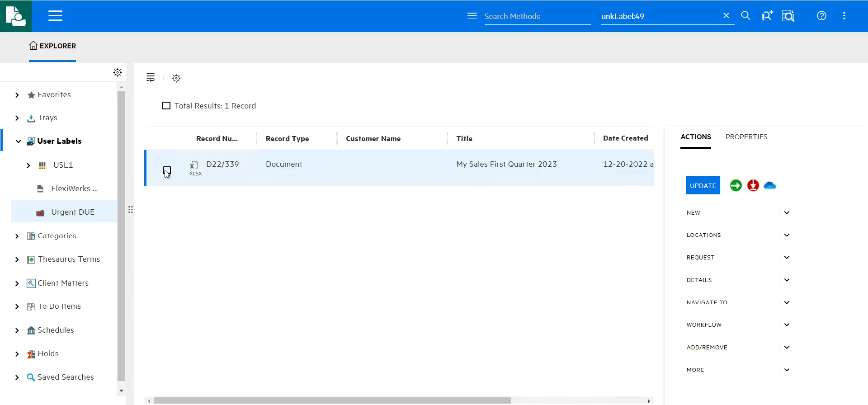
- Initiate an Approve Sales Pipeline workflow from template on D22/339 and list its activities
click(786, 326)
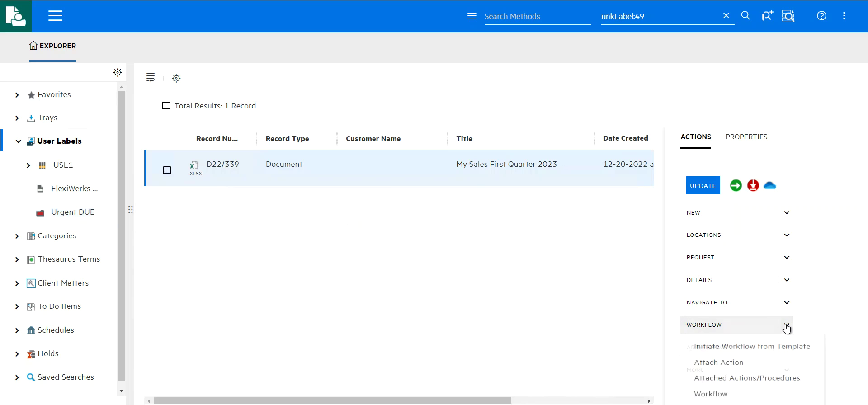
click(735, 351)
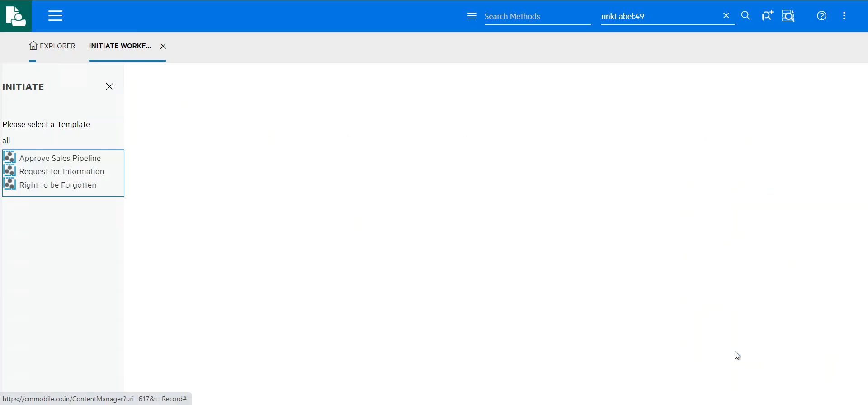
click(61, 163)
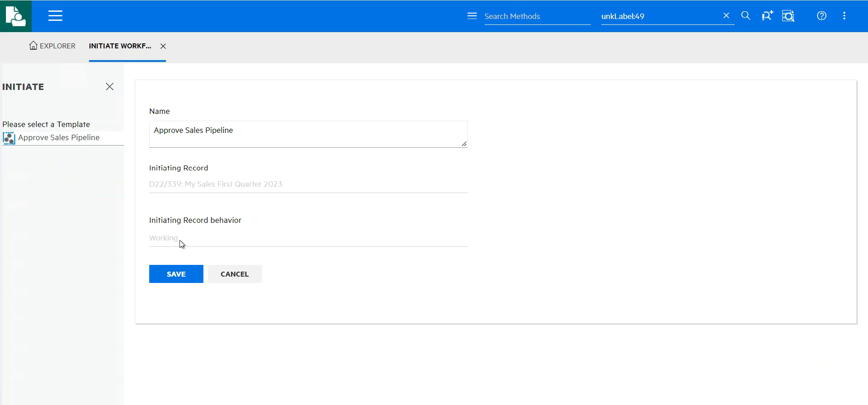
click(181, 275)
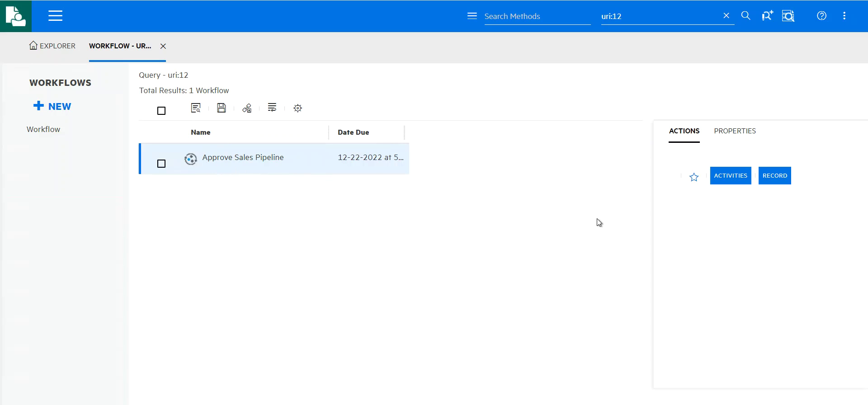
click(729, 178)
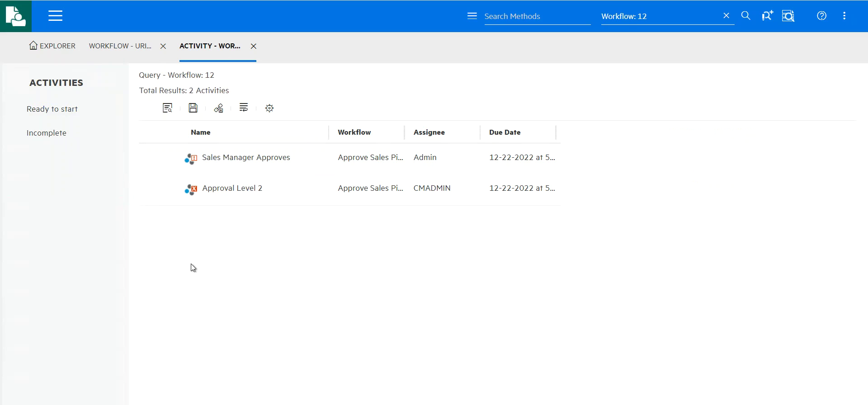
- Review the My Sales First Quarter 2023 spreadsheet attached to the Sales Manager Approves activity
click(211, 158)
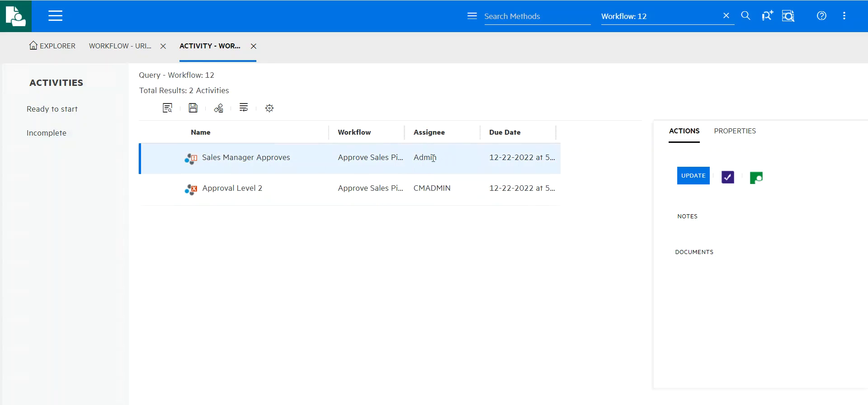
click(707, 254)
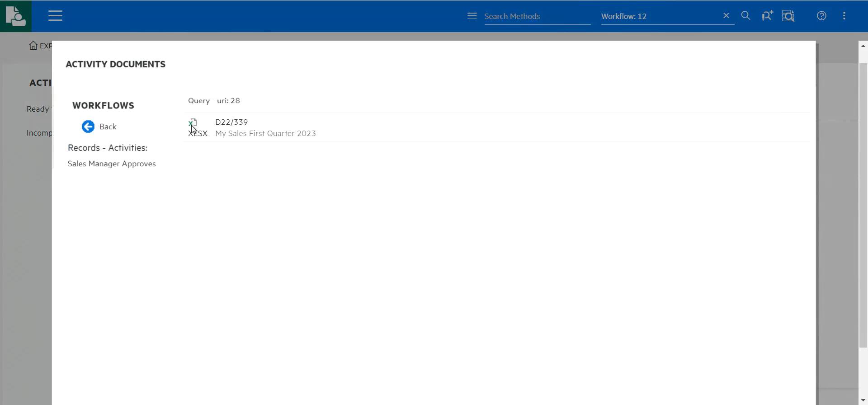
click(192, 122)
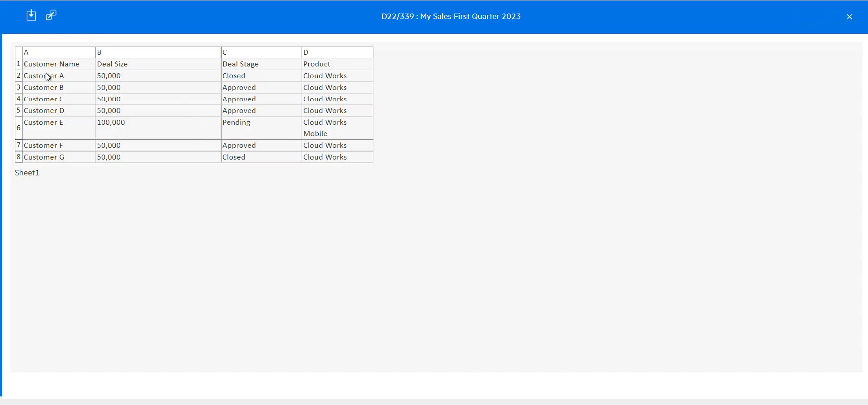
click(849, 17)
scroll(599, 219, down, 3)
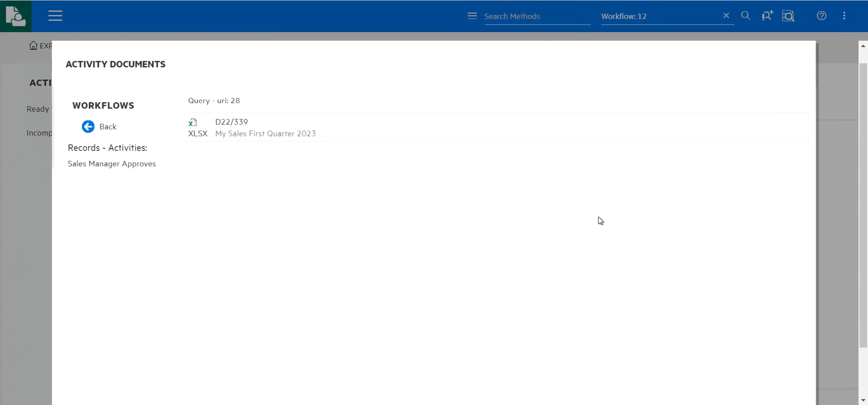
click(790, 374)
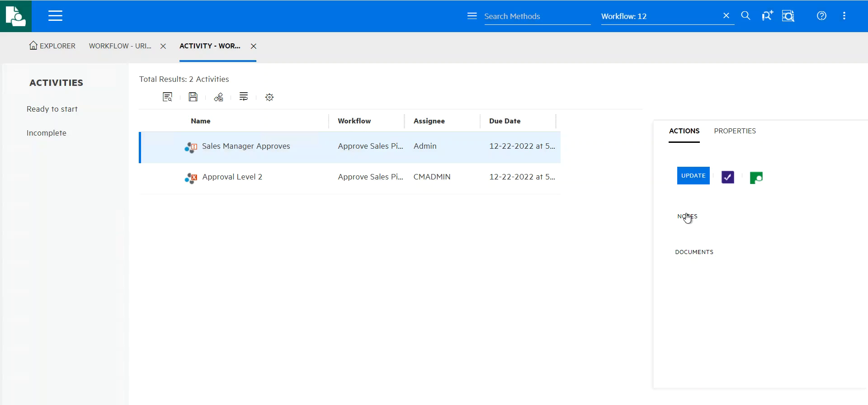
- Complete the Sales Manager Approves activity with the result Approved
click(727, 177)
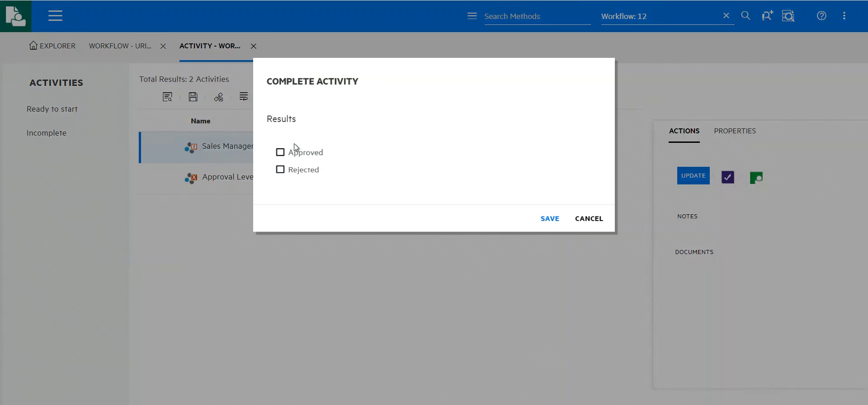
click(280, 153)
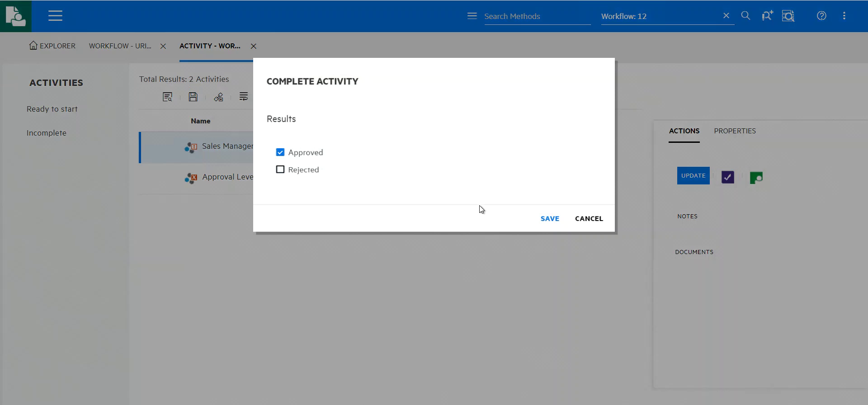
click(550, 219)
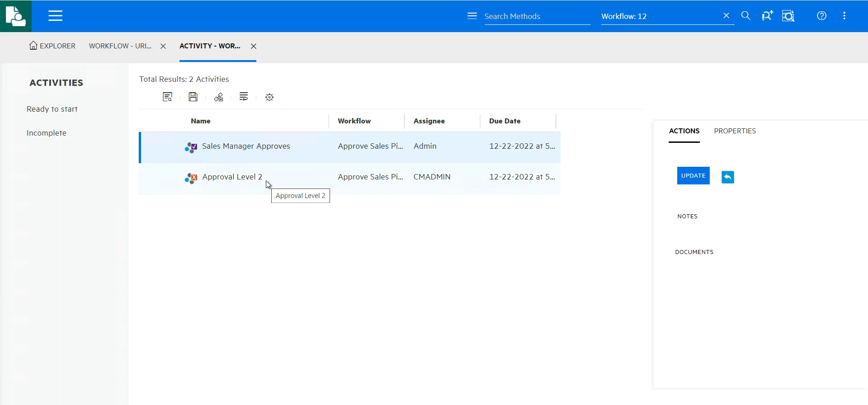
- Uncomplete the activity with the reason 'I made a mistake'
click(727, 179)
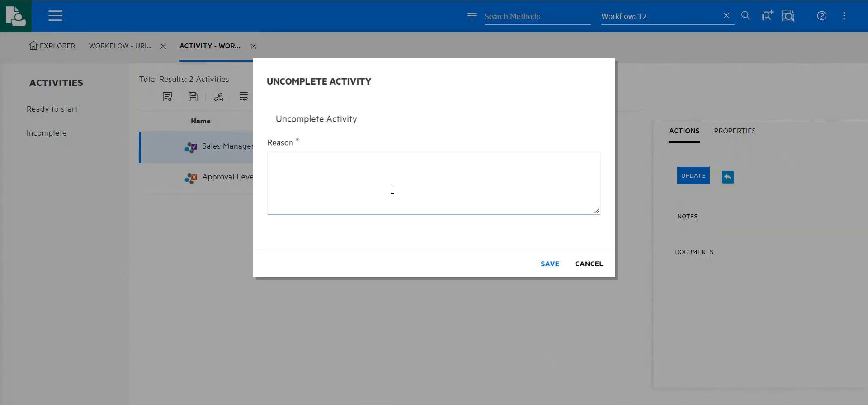
text(I made a mistake)
click(549, 264)
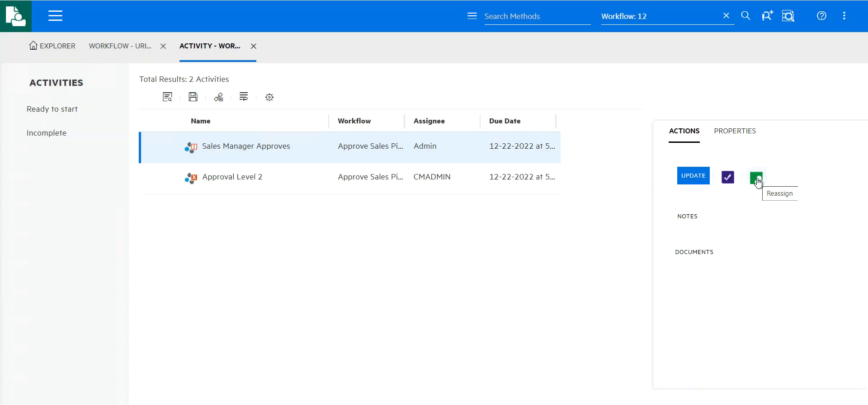
- Cancel reassignment, keeping Admin as assignee, and close the activity and workflow tabs
click(757, 179)
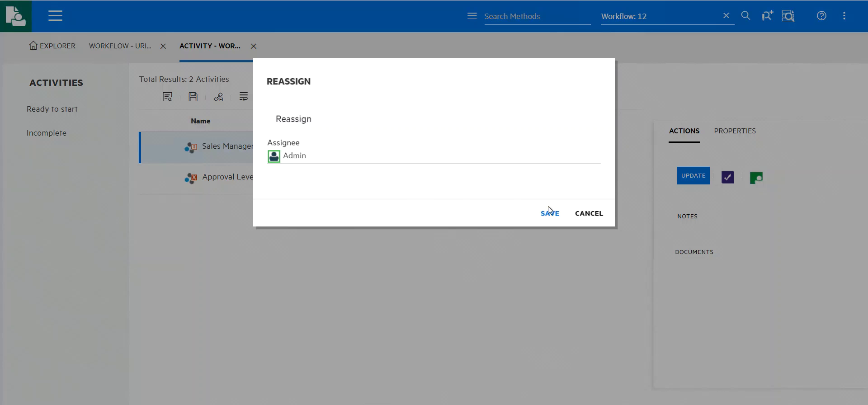
click(590, 212)
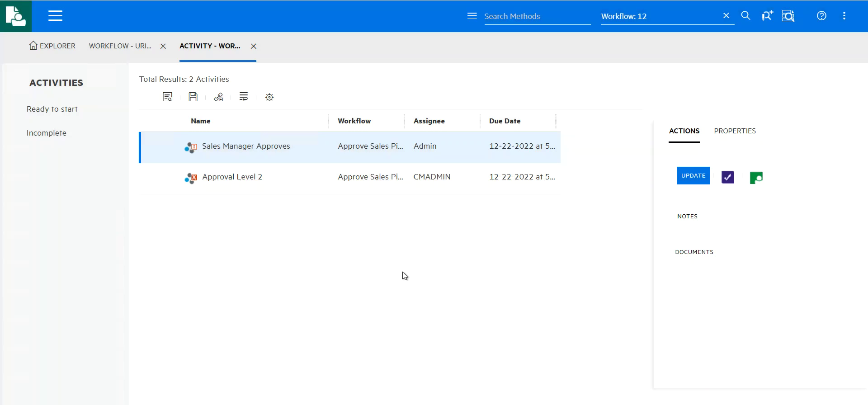
click(253, 47)
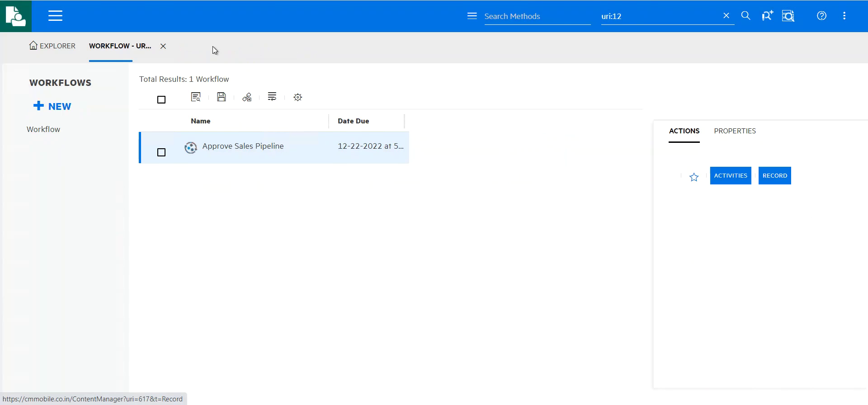
click(163, 47)
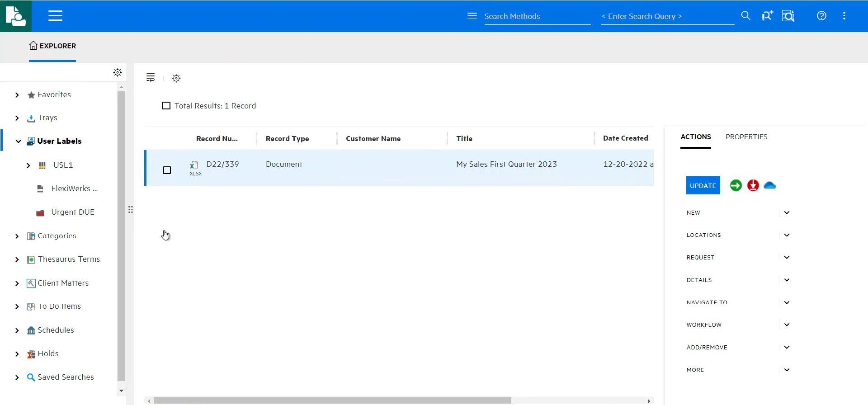